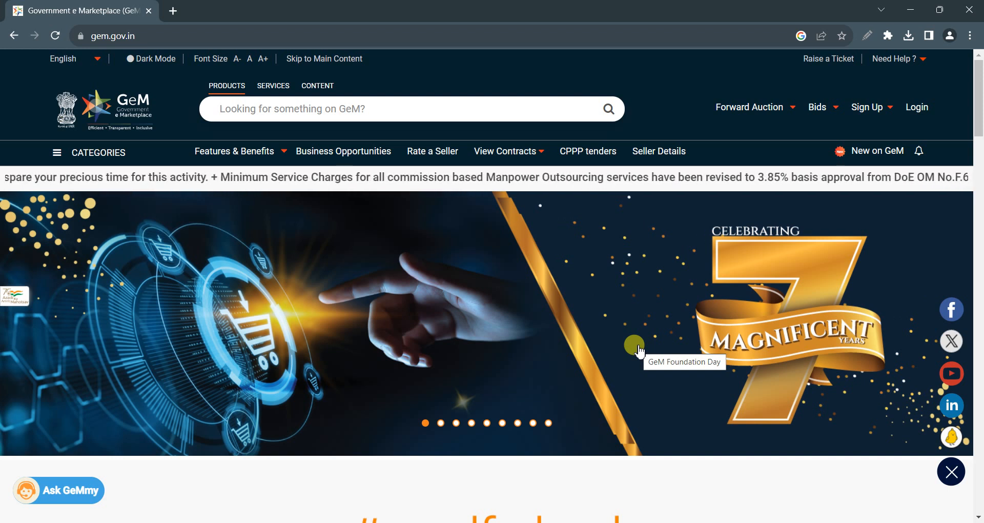
Open the GeM login page, enter the captcha characters for the prefilled user ID and submit them.
{"action": "left_click", "coordinate": [911, 111]}
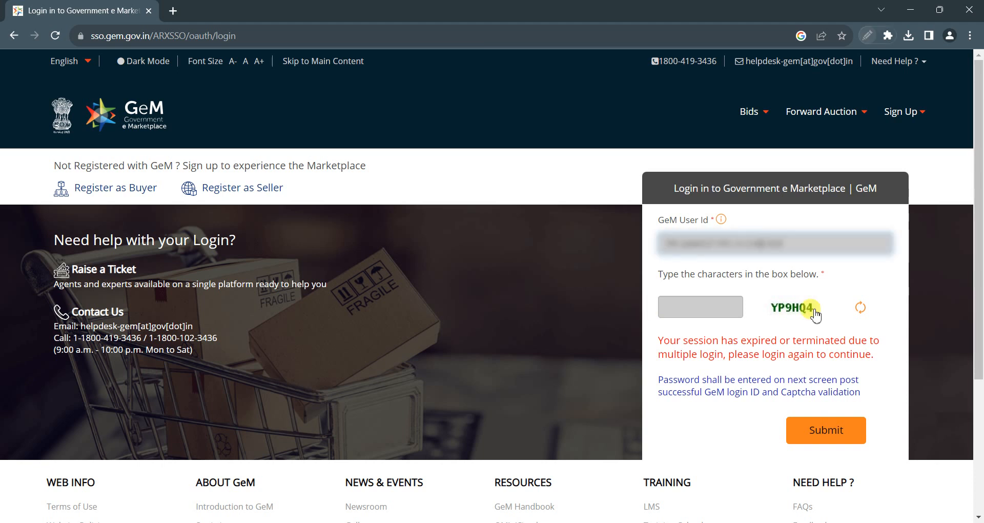
{"action": "left_click", "coordinate": [703, 312]}
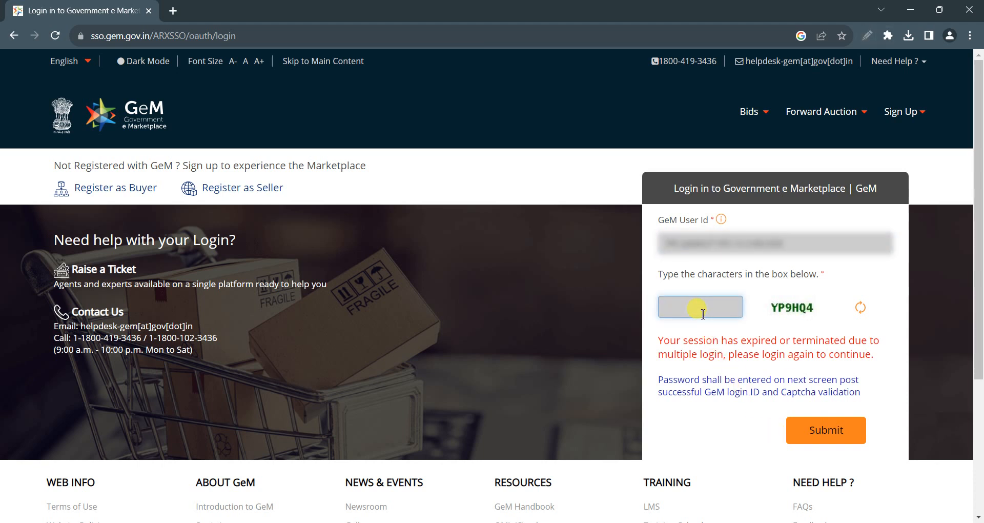
{"action": "key", "text": "Caps_Lock"}
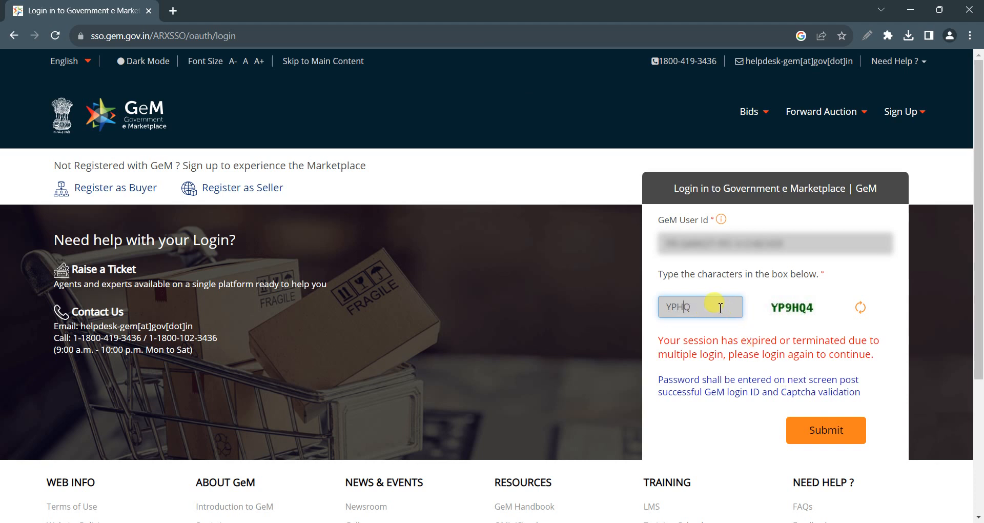
{"action": "left_click_drag", "start_coordinate": [687, 307], "coordinate": [629, 313]}
{"action": "key", "text": "Num_Lock"}
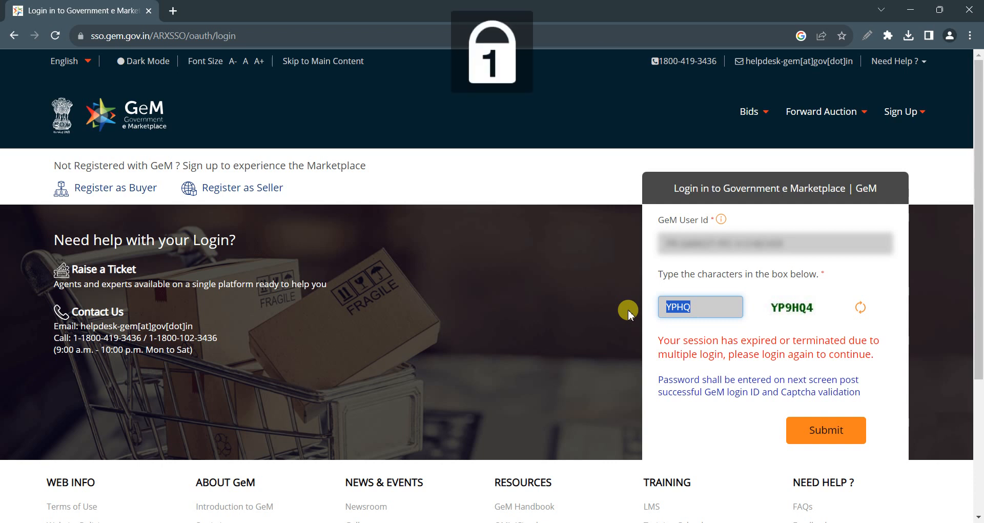
{"action": "type", "text": "Y"}
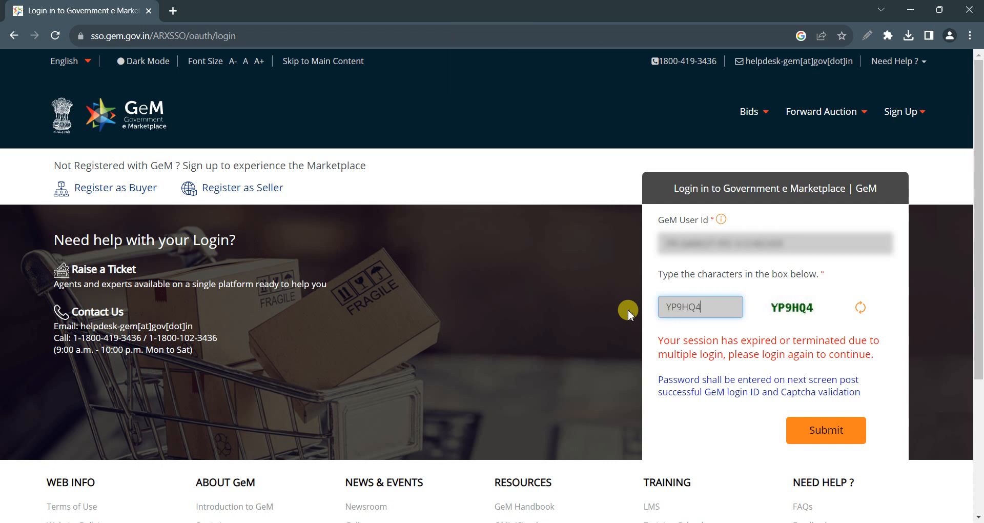
{"action": "left_click", "coordinate": [831, 430]}
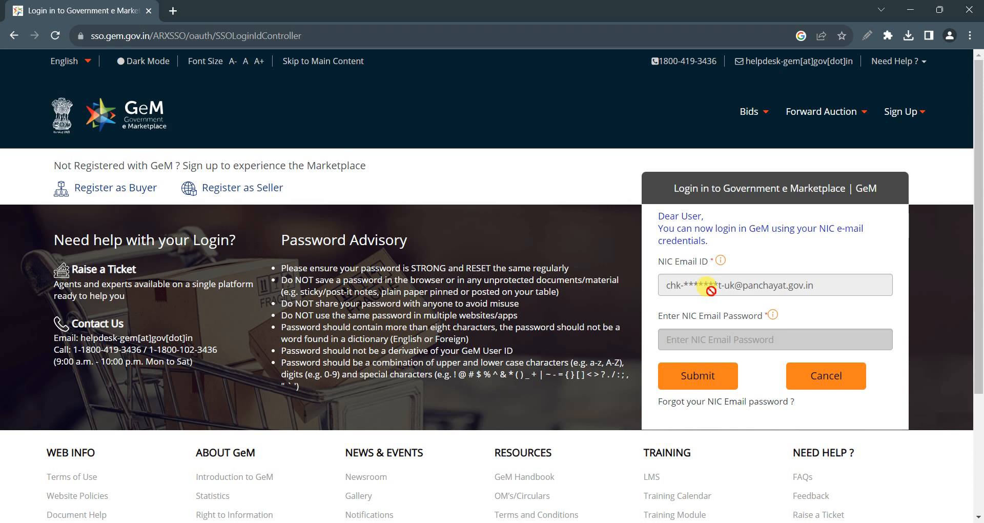
Enter the NIC email password and submit it to log in to the buyer account.
{"action": "left_click", "coordinate": [730, 344]}
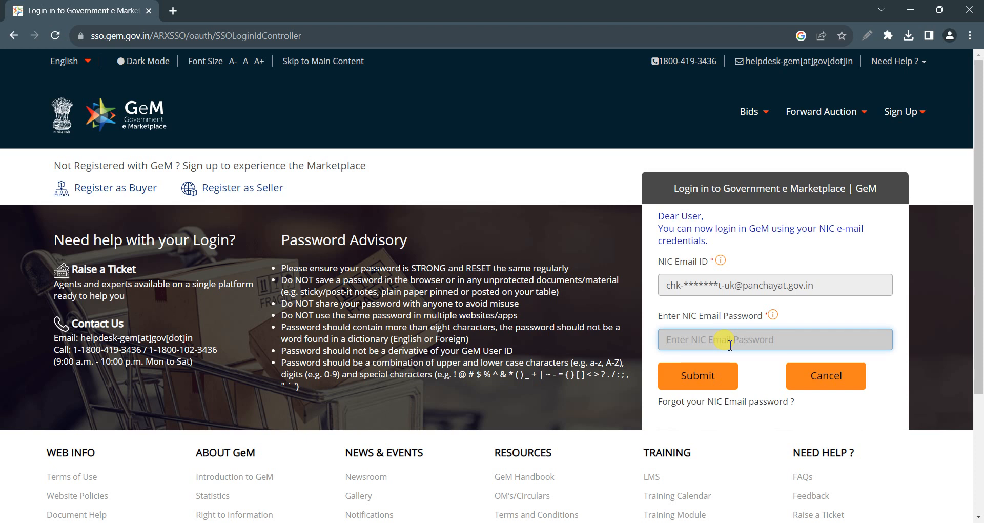
{"action": "key", "text": "ctrl+v"}
{"action": "left_click", "coordinate": [709, 376]}
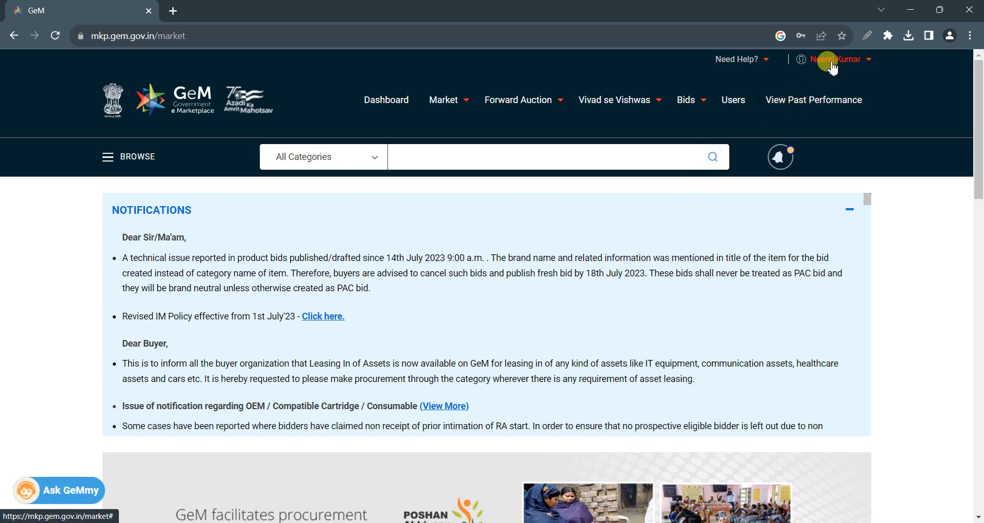
Open the My Team page of the logged-in user's account.
{"action": "left_click", "coordinate": [836, 64]}
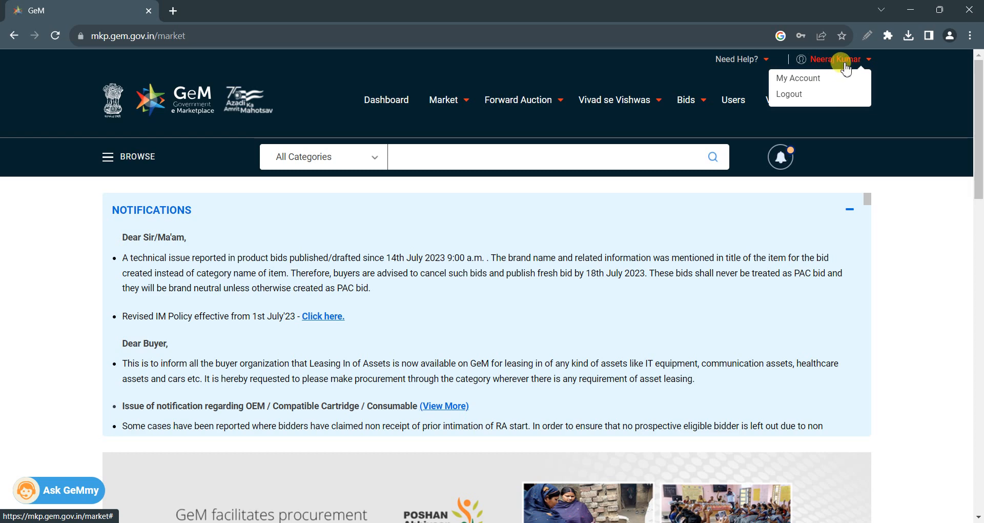
{"action": "left_click", "coordinate": [809, 87]}
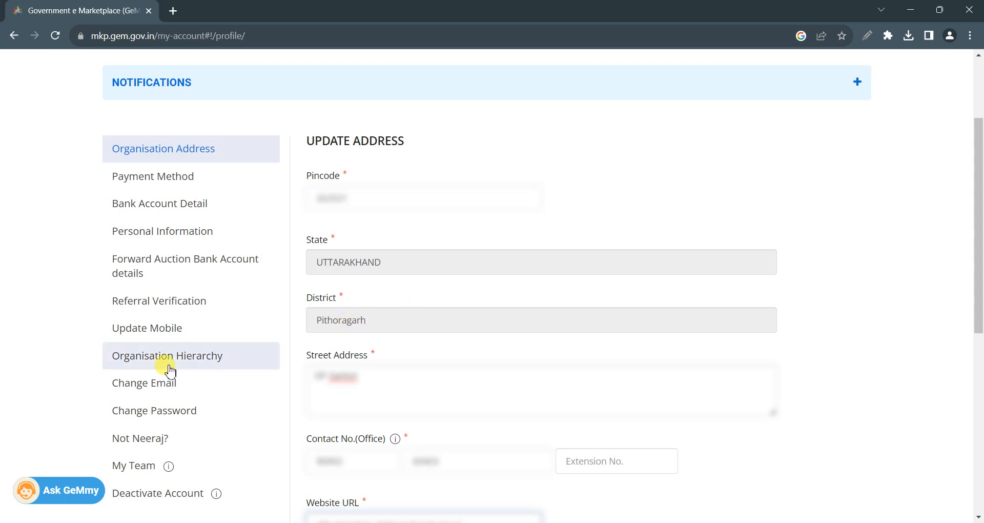
{"action": "scroll", "coordinate": [165, 367], "scroll_direction": "down", "scroll_amount": 2}
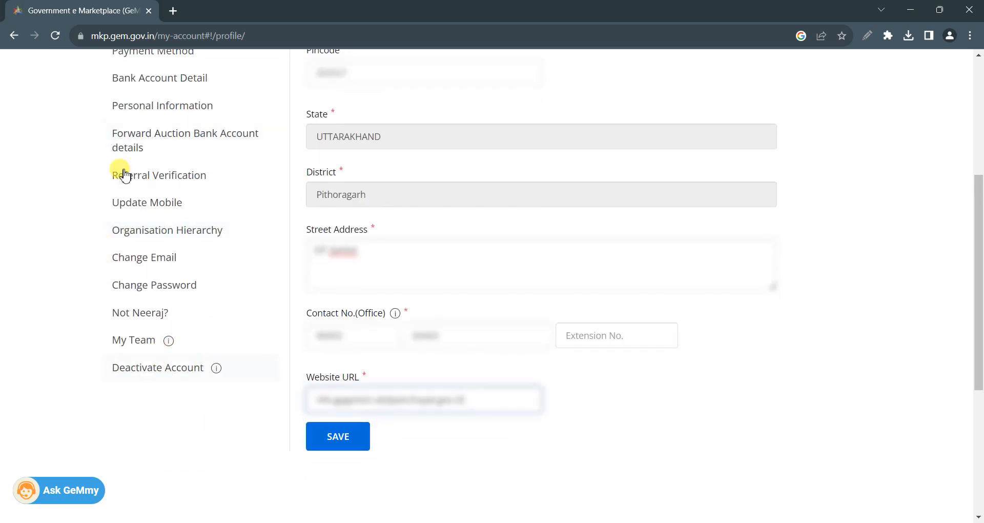
{"action": "left_click", "coordinate": [140, 343]}
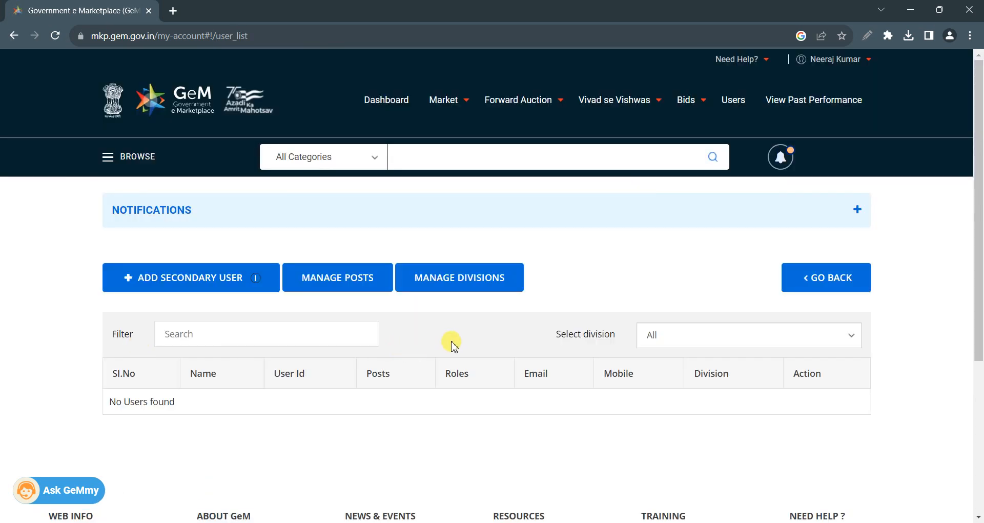
Start a new division from the division management page and name it SACHIV.
{"action": "left_click", "coordinate": [456, 290]}
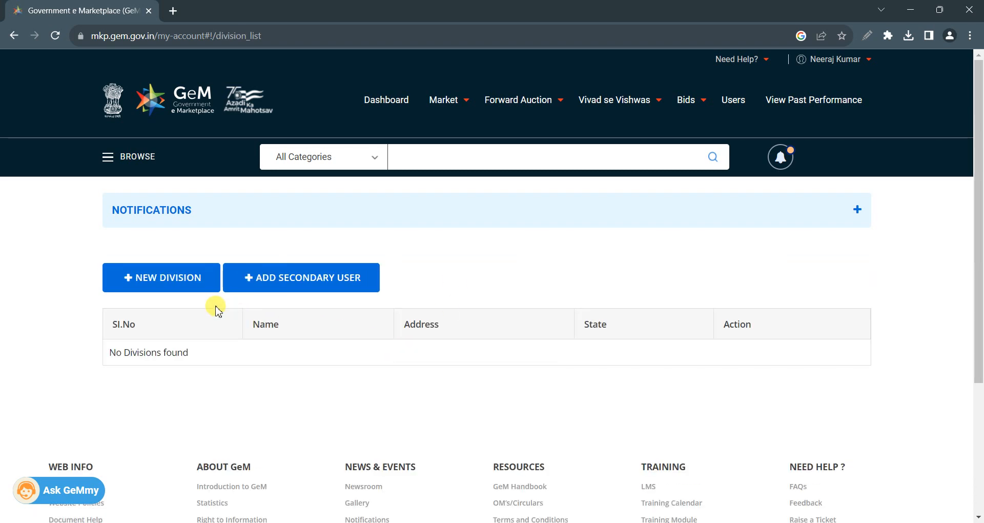
{"action": "left_click", "coordinate": [183, 286]}
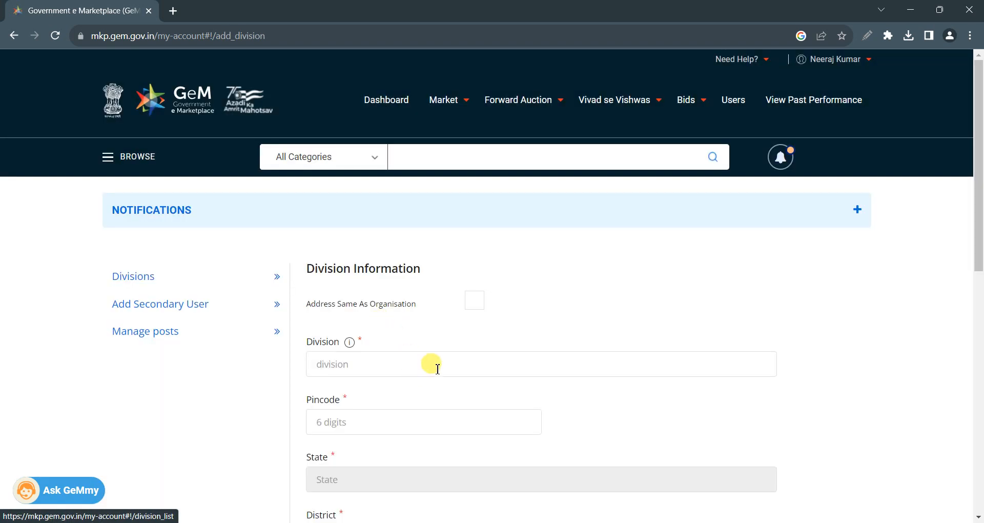
{"action": "scroll", "coordinate": [413, 367], "scroll_direction": "down", "scroll_amount": 1}
{"action": "left_click", "coordinate": [405, 343]}
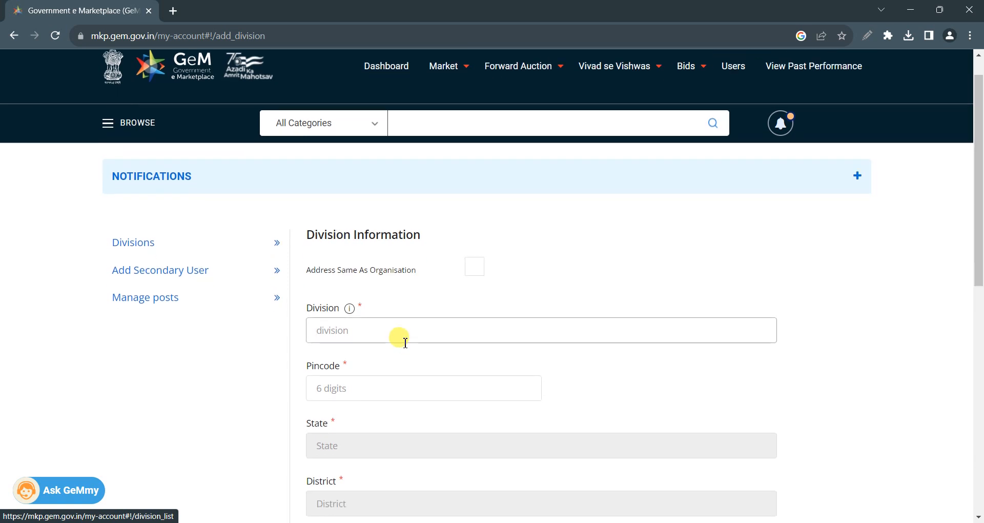
{"action": "type", "text": "sach"}
{"action": "key", "text": "BackSpace"}
{"action": "key", "text": "BackSpace"}
{"action": "key", "text": "BackSpace"}
{"action": "key", "text": "Caps_Lock"}
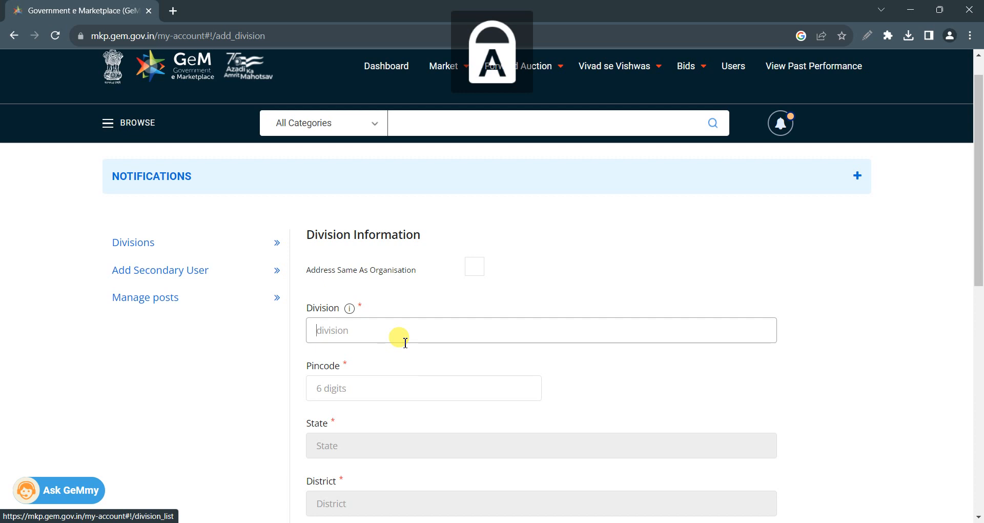
{"action": "type", "text": "SACHIV"}
Enter the division's pincode, choosing the matching suggestion, and fill in its street address.
{"action": "scroll", "coordinate": [404, 341], "scroll_direction": "down", "scroll_amount": 2}
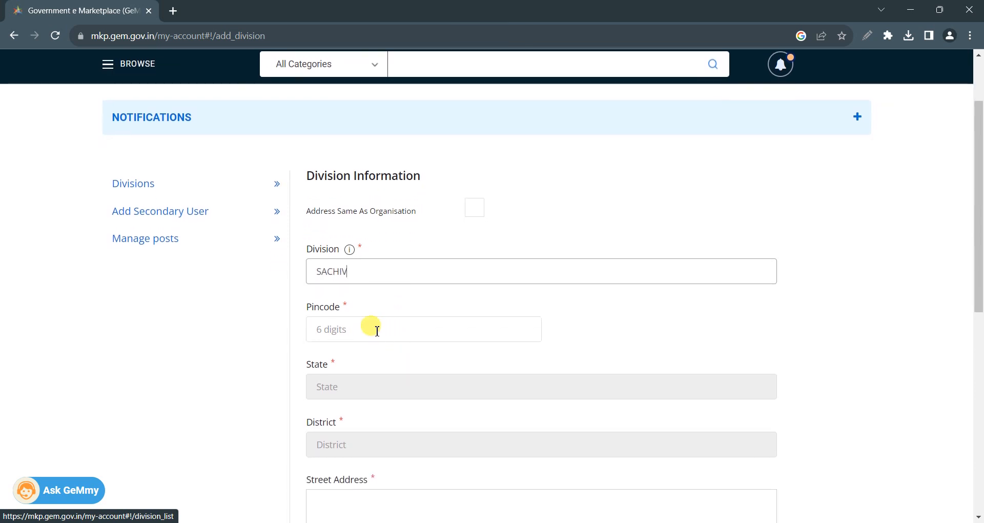
{"action": "left_click", "coordinate": [376, 331]}
{"action": "type", "text": "2625"}
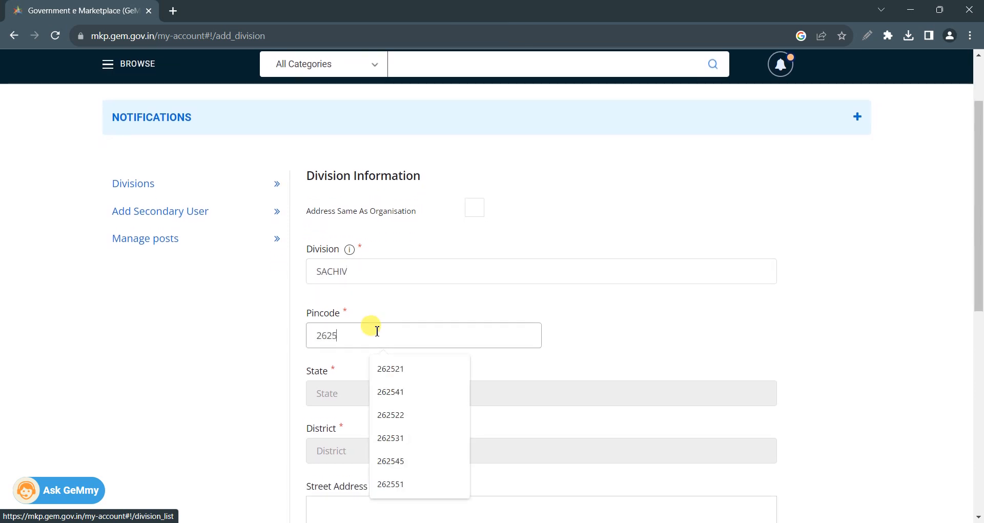
{"action": "type", "text": "21"}
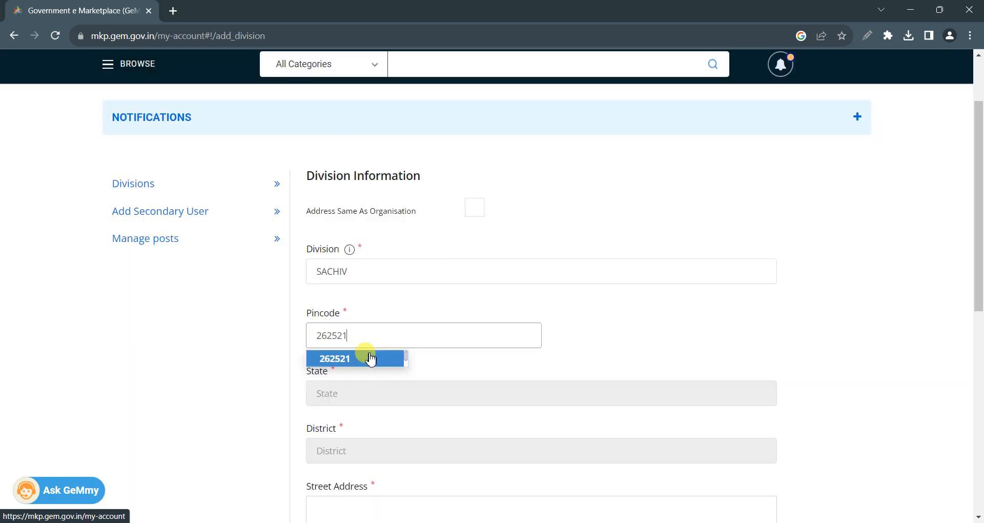
{"action": "left_click", "coordinate": [370, 358]}
{"action": "scroll", "coordinate": [437, 321], "scroll_direction": "down", "scroll_amount": 3}
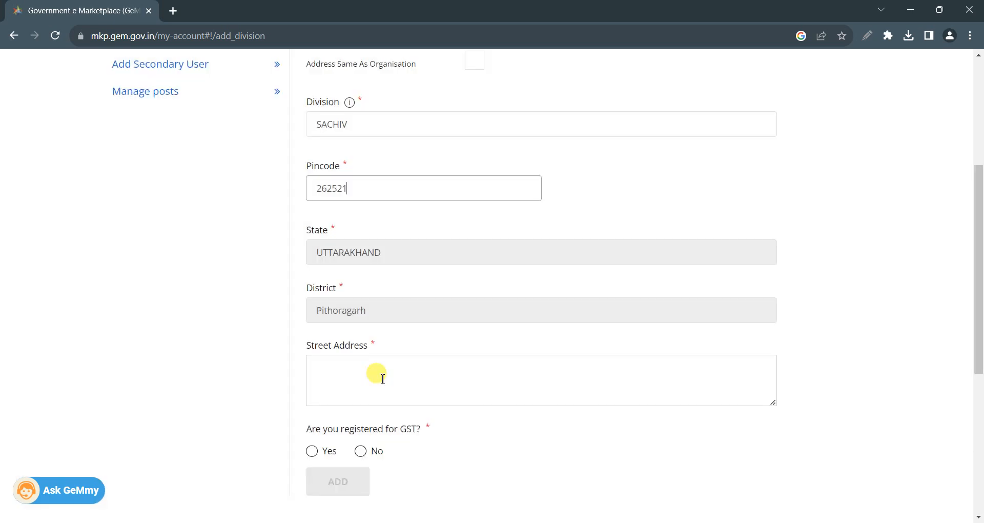
{"action": "left_click", "coordinate": [383, 378]}
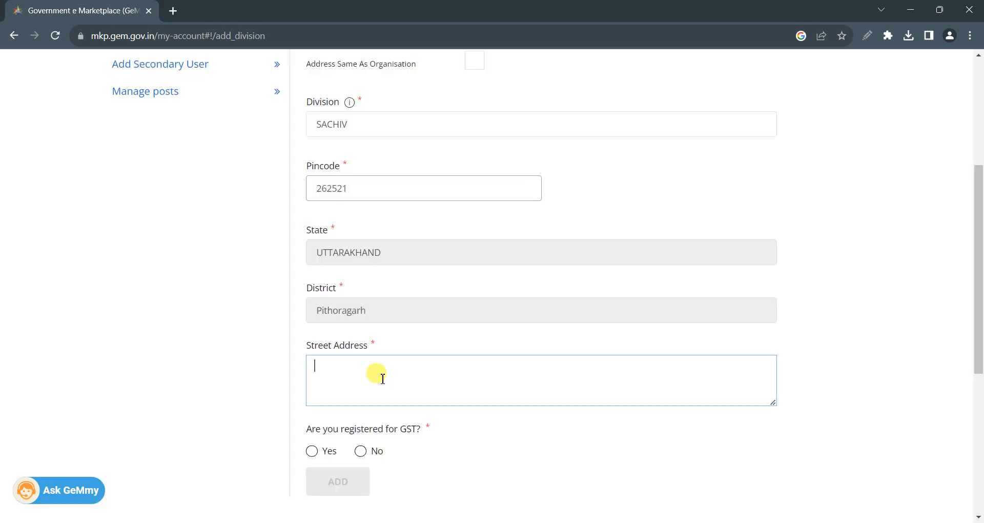
{"action": "type", "text": "GP GARK"}
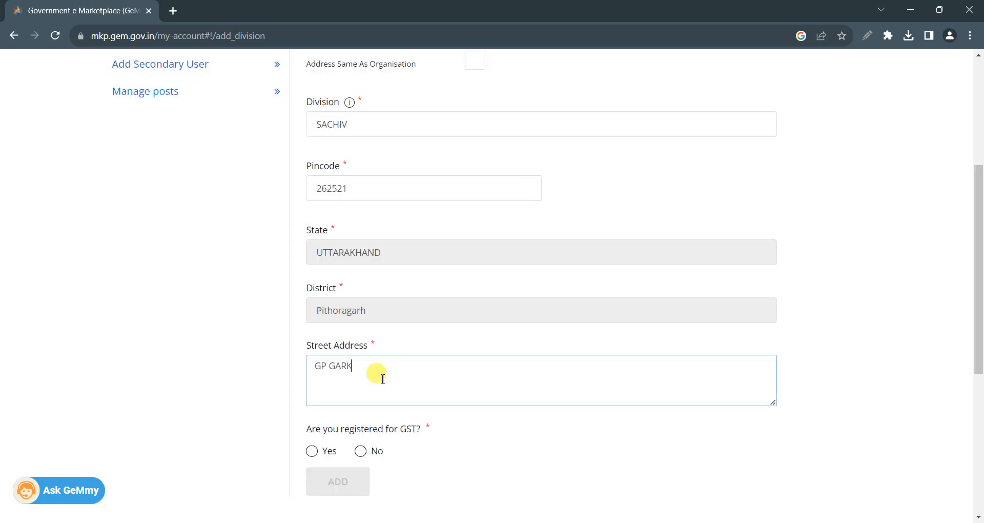
{"action": "type", "text": "OT VK PITHORAGARH"}
Mark the division as not registered for GST, accept the declaration and add it, declining to save the address in the browser.
{"action": "left_click", "coordinate": [369, 455]}
{"action": "scroll", "coordinate": [430, 451], "scroll_direction": "down", "scroll_amount": 2}
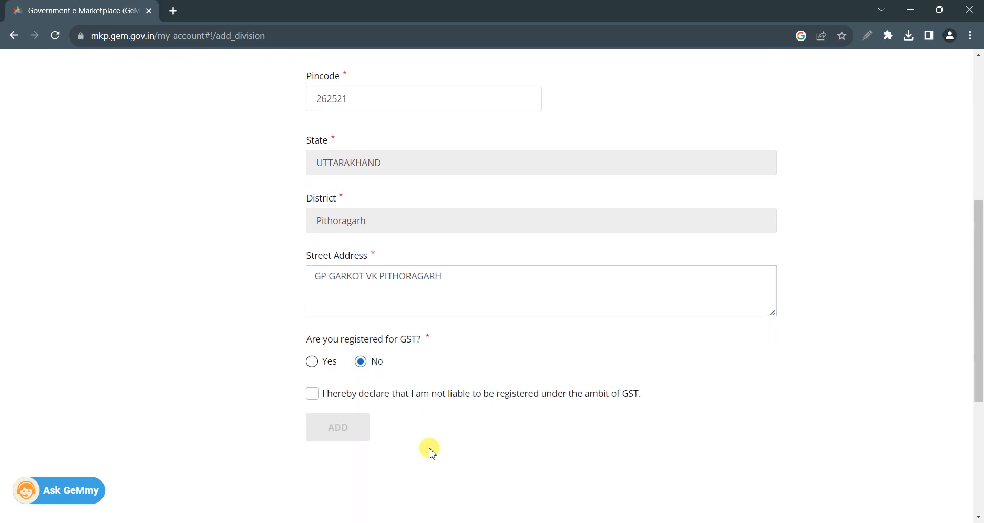
{"action": "left_click", "coordinate": [313, 395]}
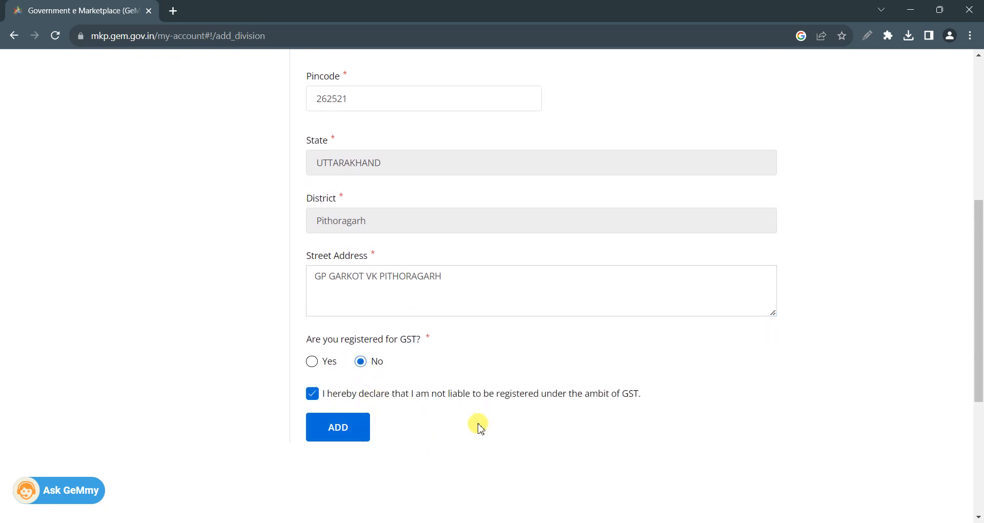
{"action": "left_click", "coordinate": [359, 433]}
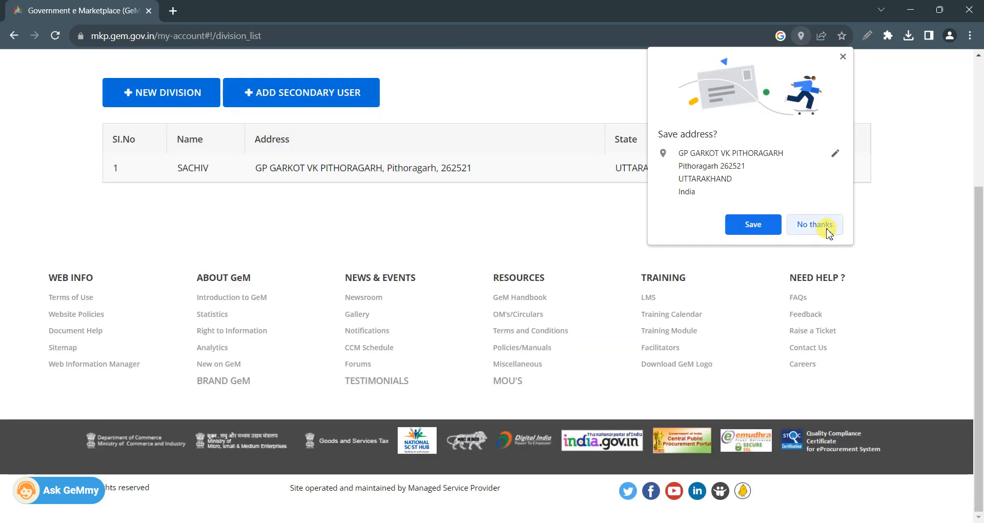
{"action": "left_click", "coordinate": [827, 231]}
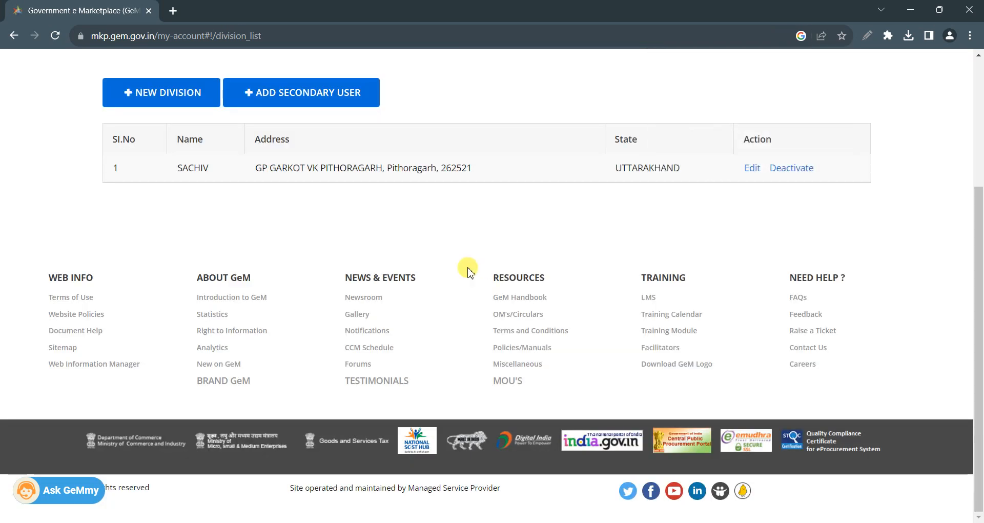
Go to adding a secondary user, check the available posts and open the Create Roles form.
{"action": "scroll", "coordinate": [468, 268], "scroll_direction": "up", "scroll_amount": 1}
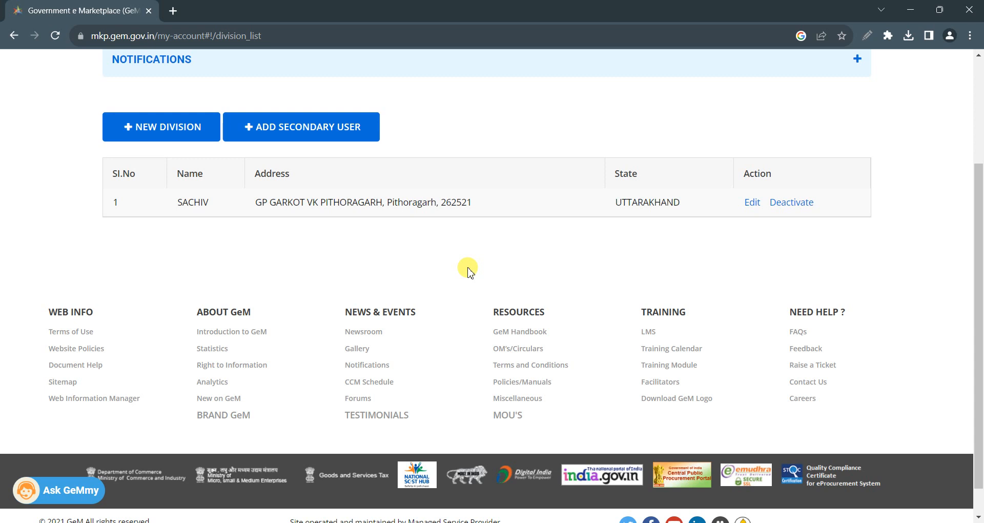
{"action": "scroll", "coordinate": [468, 268], "scroll_direction": "up", "scroll_amount": 1}
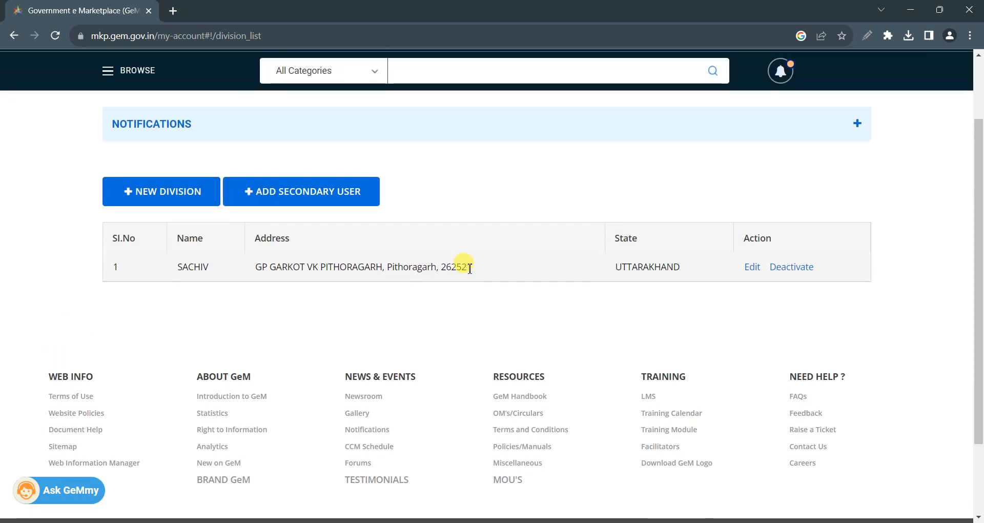
{"action": "left_click", "coordinate": [325, 193]}
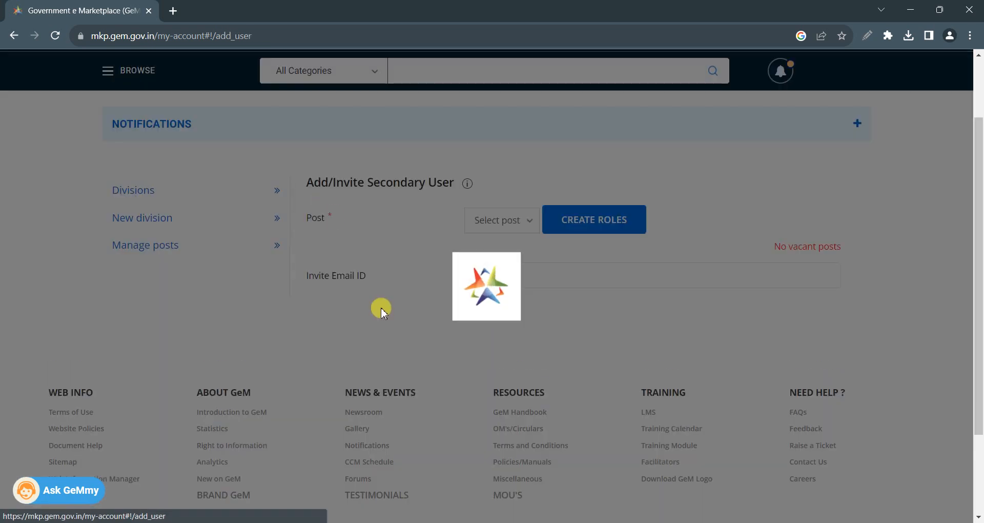
{"action": "left_click", "coordinate": [509, 221]}
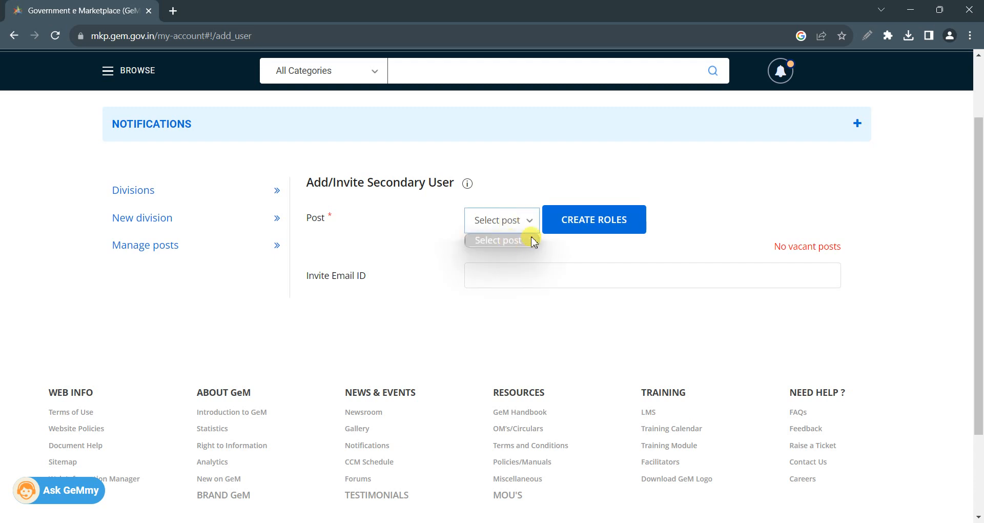
{"action": "left_click", "coordinate": [584, 221]}
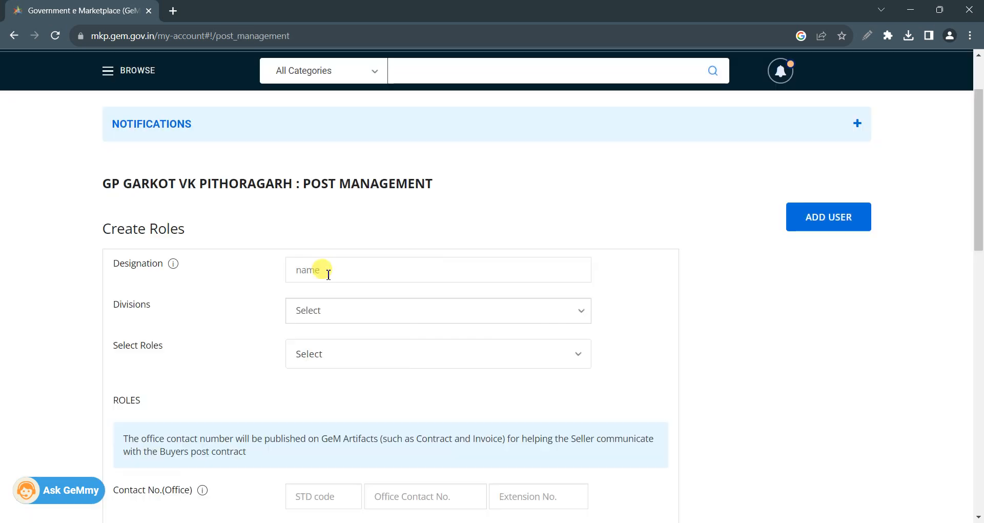
Set the new post's designation to SACHIV, assign it to the SACHIV division and select the CONSIGNEE role.
{"action": "left_click", "coordinate": [328, 273]}
{"action": "type", "text": "SA"}
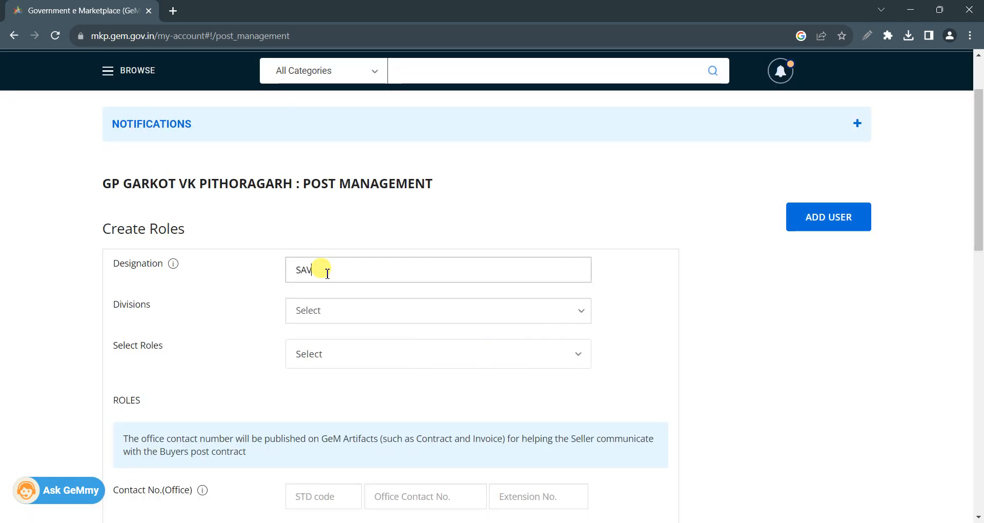
{"action": "type", "text": "CHIV"}
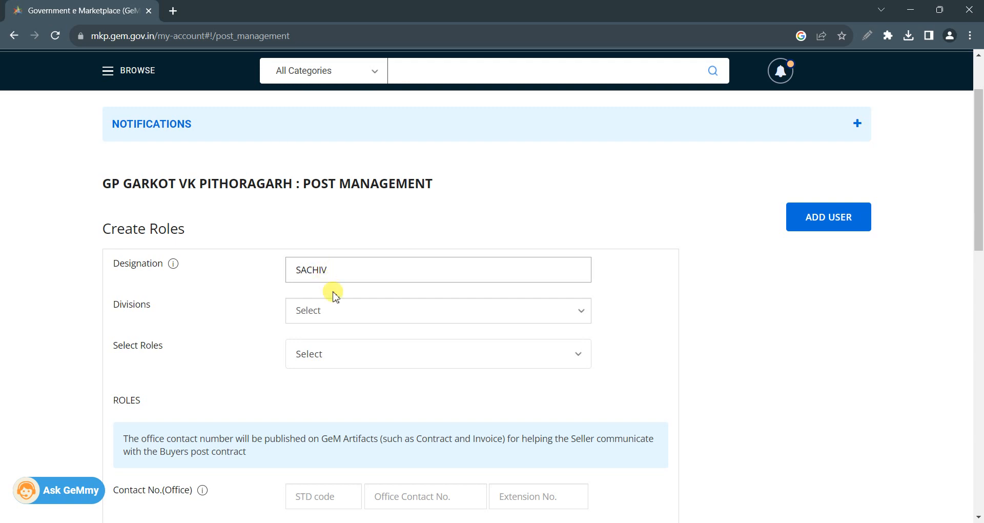
{"action": "left_click", "coordinate": [334, 308]}
{"action": "left_click", "coordinate": [329, 382]}
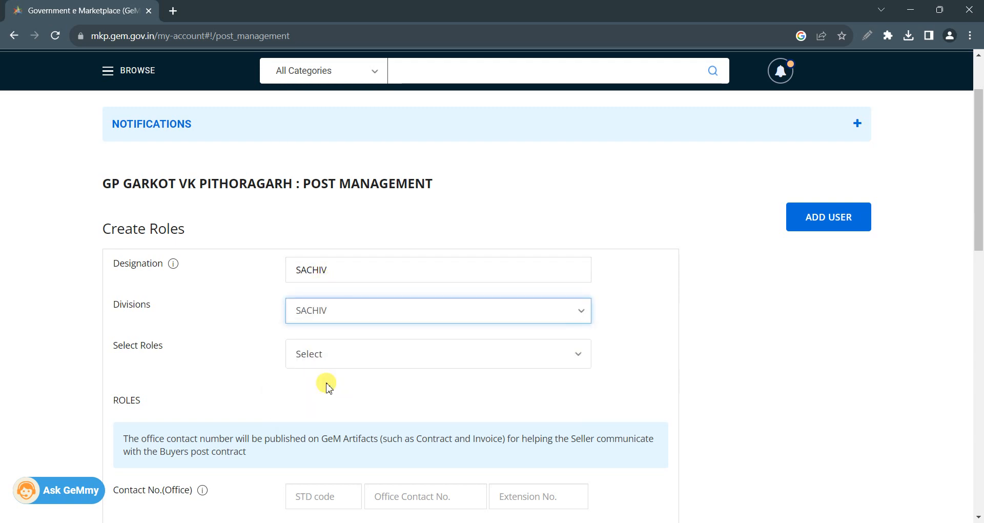
{"action": "left_click", "coordinate": [359, 358]}
{"action": "left_click", "coordinate": [354, 385]}
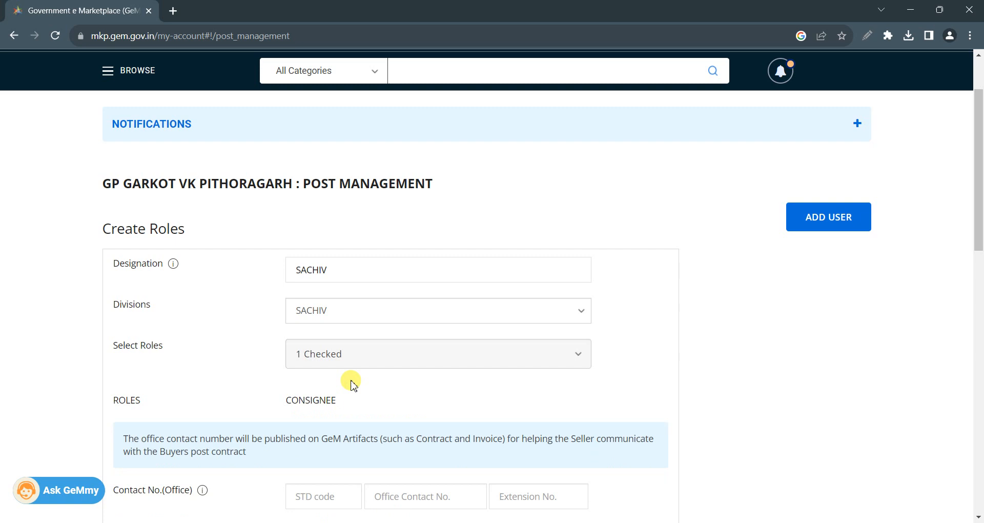
Add the BUYER role to the SACHIV post and restrict its allowed payment methods to E-Gram Swaraj.
{"action": "left_click", "coordinate": [386, 363]}
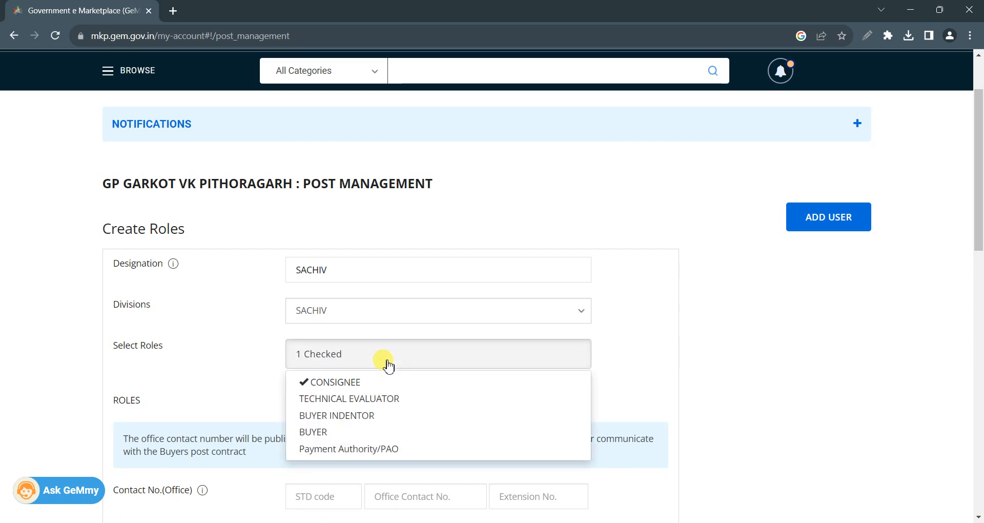
{"action": "left_click", "coordinate": [345, 433]}
{"action": "scroll", "coordinate": [385, 412], "scroll_direction": "down", "scroll_amount": 2}
{"action": "scroll", "coordinate": [385, 410], "scroll_direction": "down", "scroll_amount": 2}
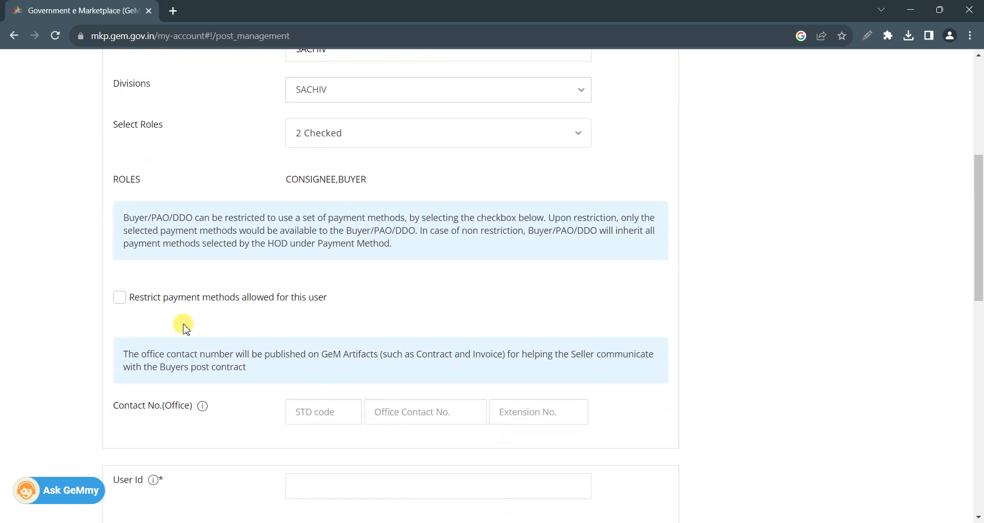
{"action": "left_click", "coordinate": [120, 296]}
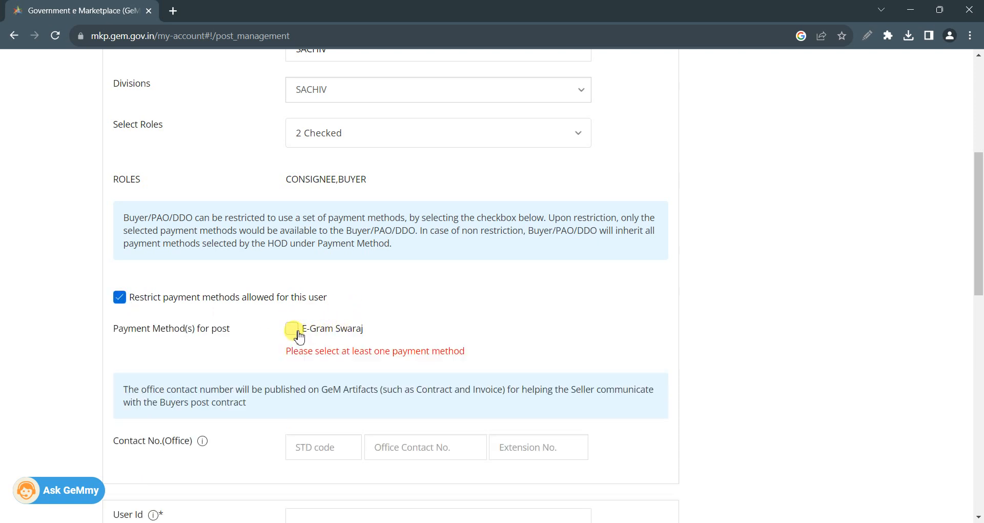
{"action": "left_click", "coordinate": [292, 329]}
Enter the post's office contact number, user ID and official email, and add the post.
{"action": "scroll", "coordinate": [410, 320], "scroll_direction": "down", "scroll_amount": 4}
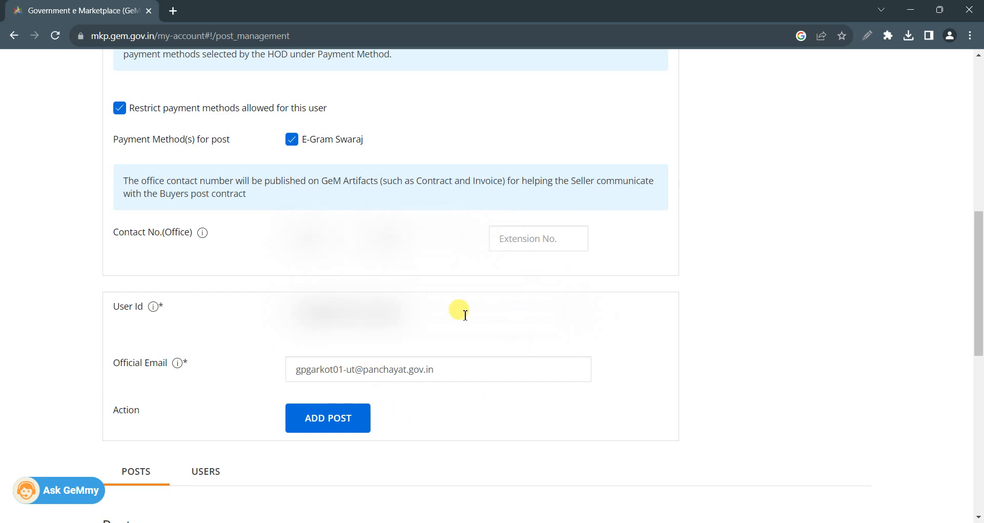
{"action": "scroll", "coordinate": [464, 315], "scroll_direction": "down", "scroll_amount": 3}
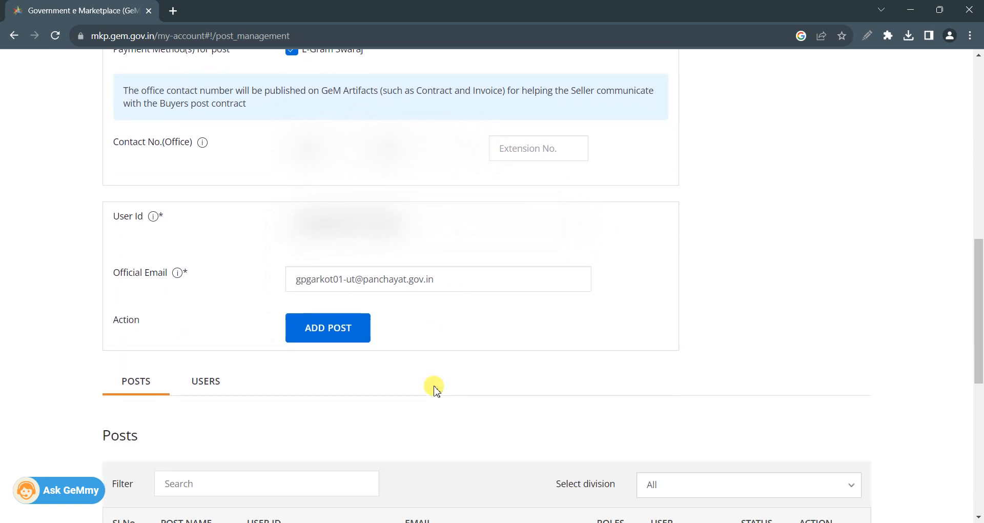
{"action": "left_click", "coordinate": [341, 276]}
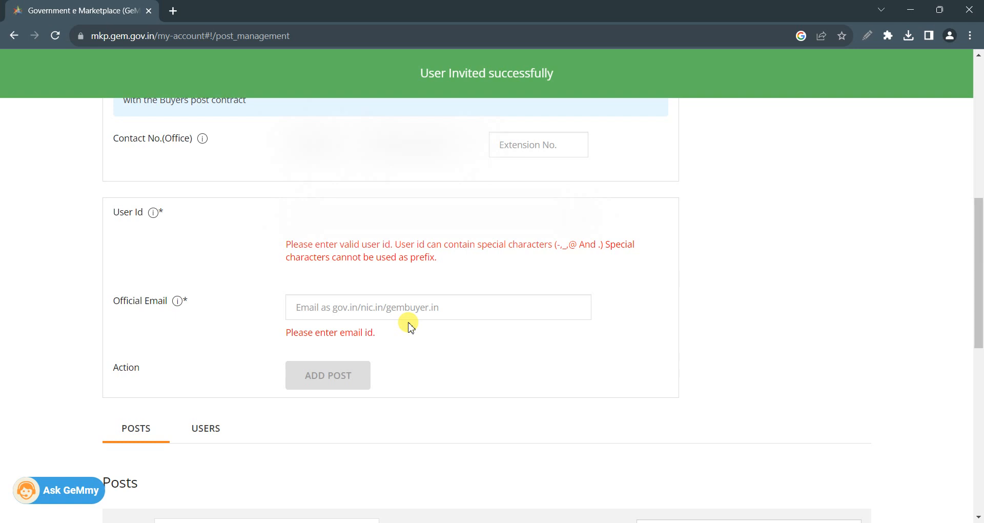
Log out of the primary user's GeM account.
{"action": "scroll", "coordinate": [410, 326], "scroll_direction": "up", "scroll_amount": 2}
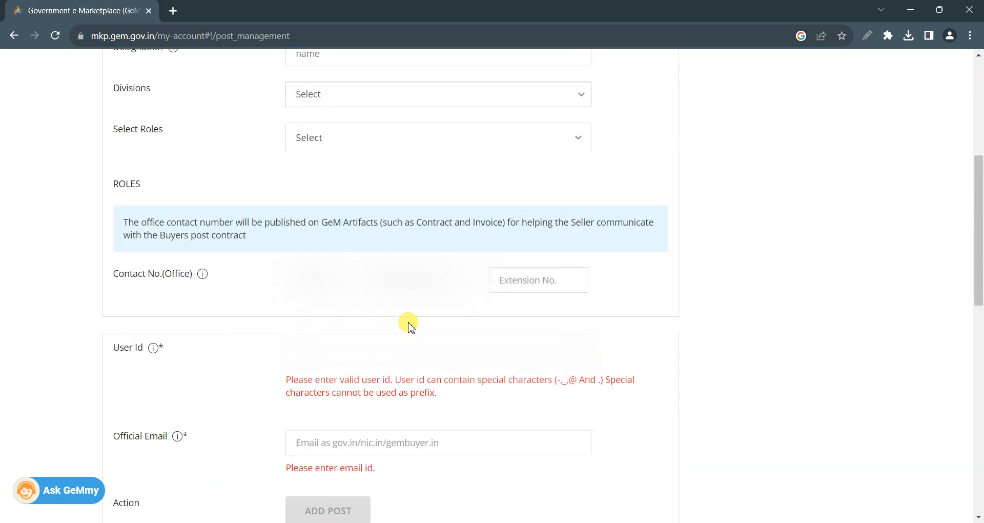
{"action": "scroll", "coordinate": [410, 327], "scroll_direction": "up", "scroll_amount": 5}
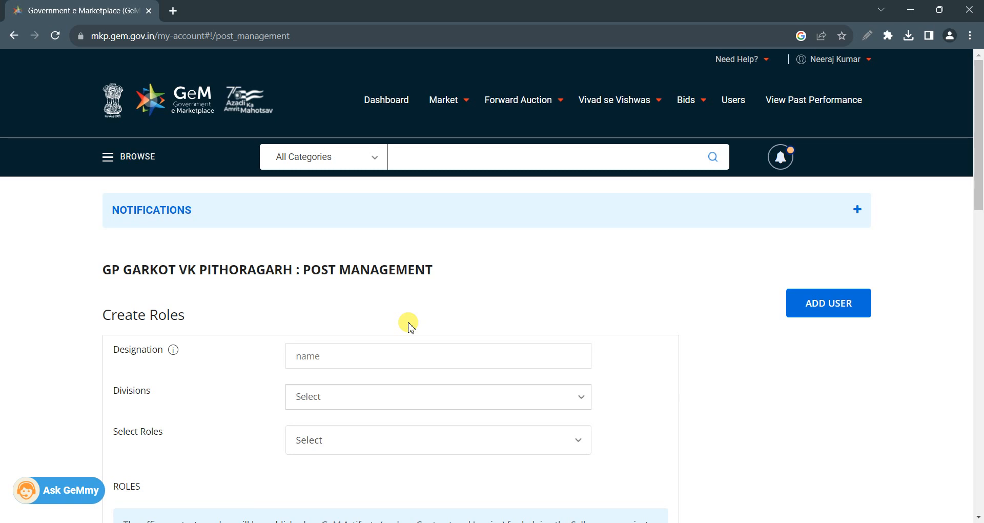
{"action": "left_click", "coordinate": [822, 61]}
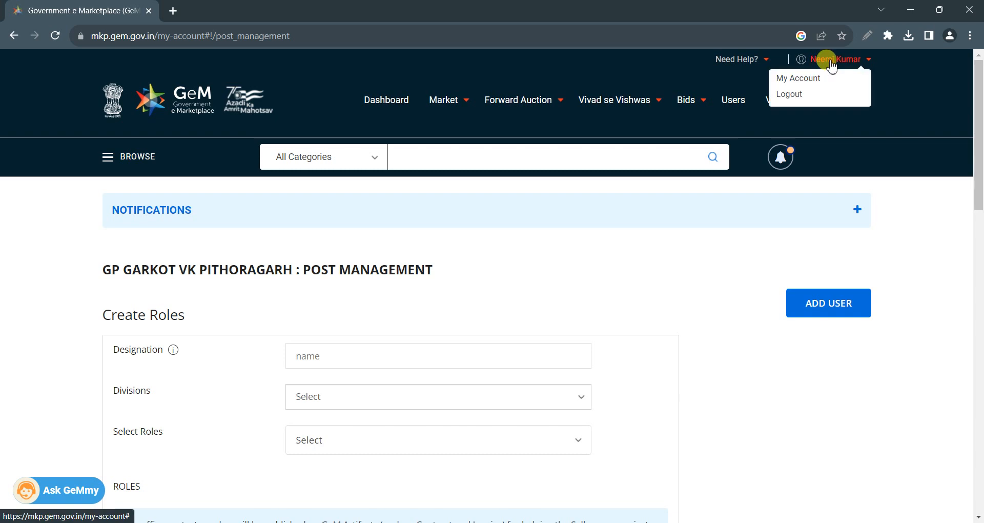
{"action": "left_click", "coordinate": [805, 96]}
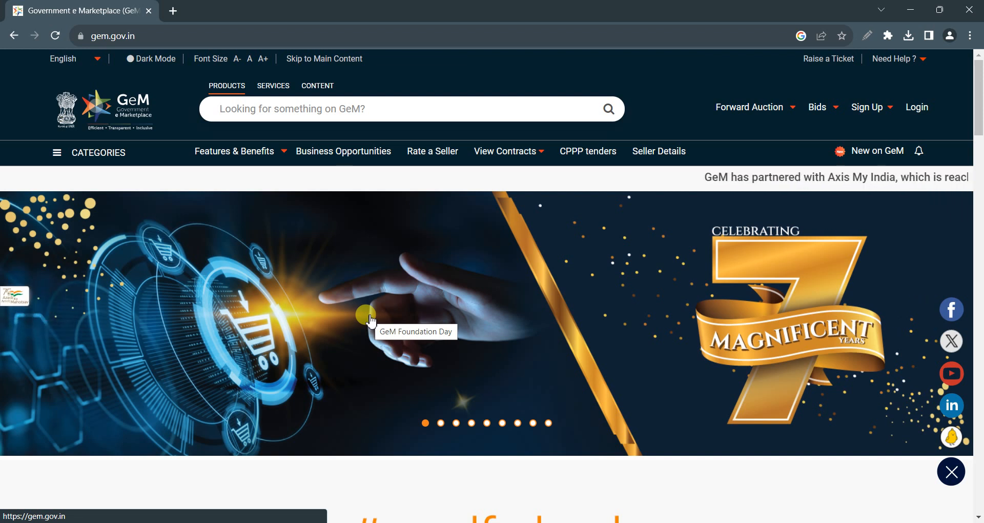
Search the web for parichay in a new browser tab and open the PARICHAY OFFICIAL PAGE.
{"action": "left_click", "coordinate": [174, 16]}
{"action": "type", "text": "parichay"}
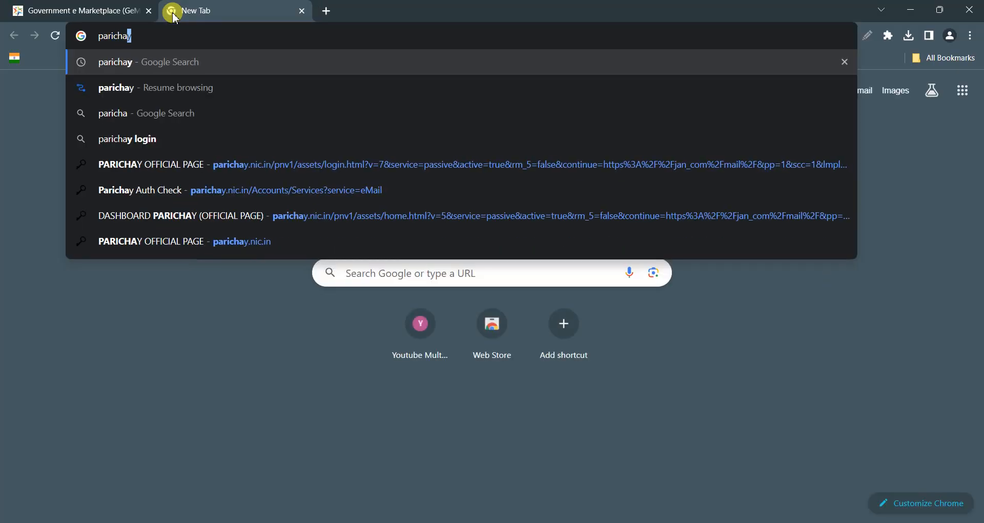
{"action": "key", "text": "Return"}
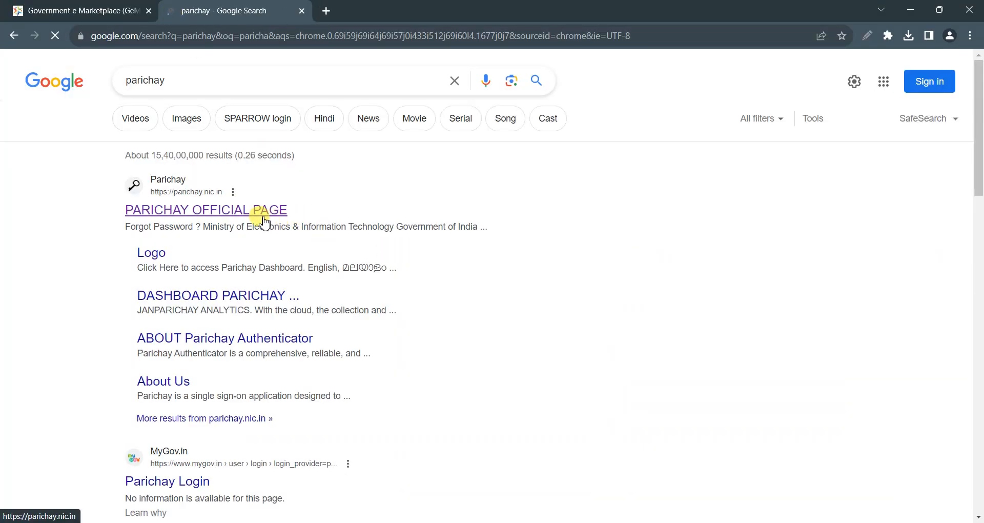
{"action": "left_click", "coordinate": [262, 220]}
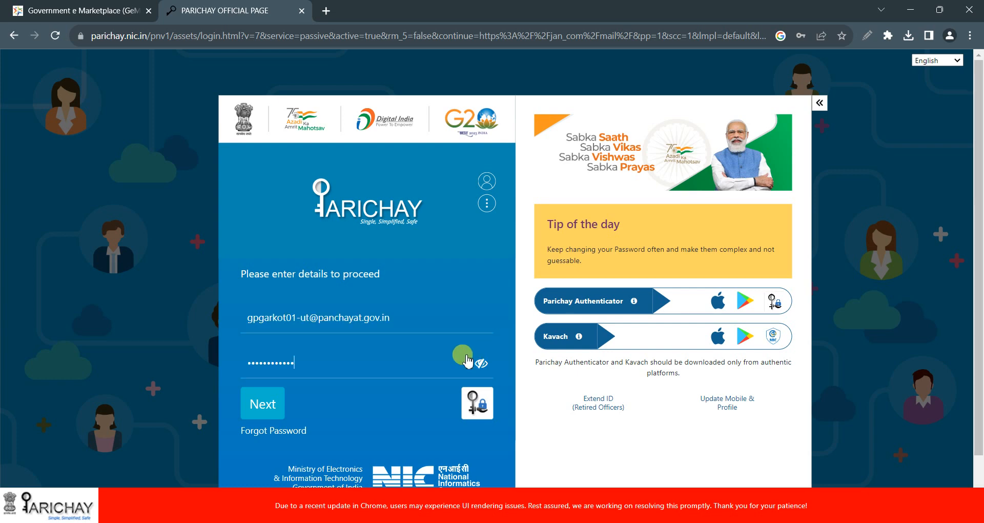
Sign in to Parichay with the official email and account password, decline saving the password, and verify with OTP as SMS and on Sandes.
{"action": "left_click", "coordinate": [273, 401]}
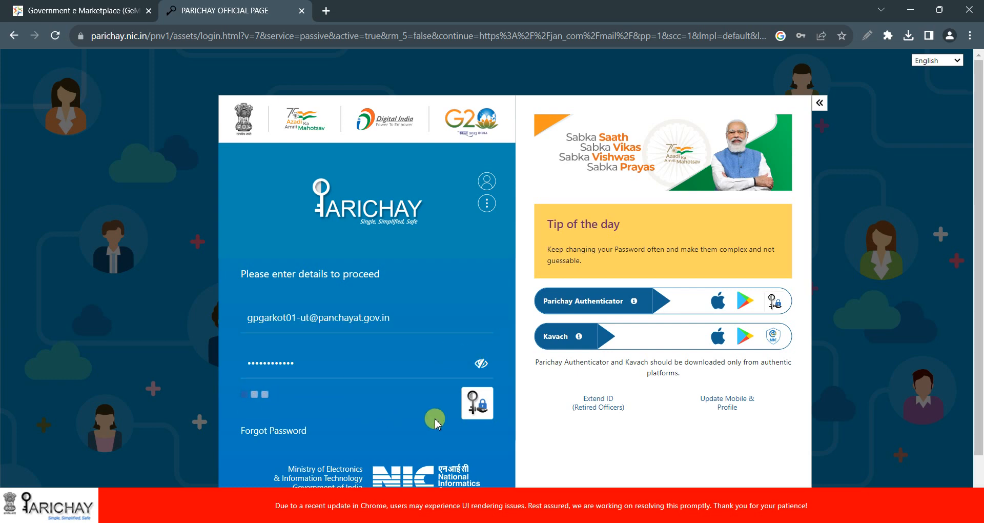
{"action": "left_click", "coordinate": [822, 220]}
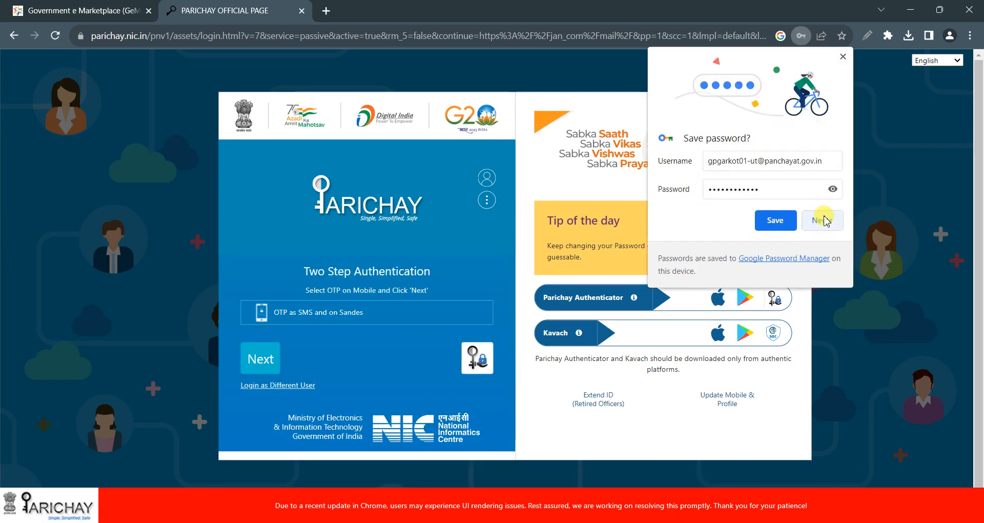
{"action": "left_click", "coordinate": [279, 312]}
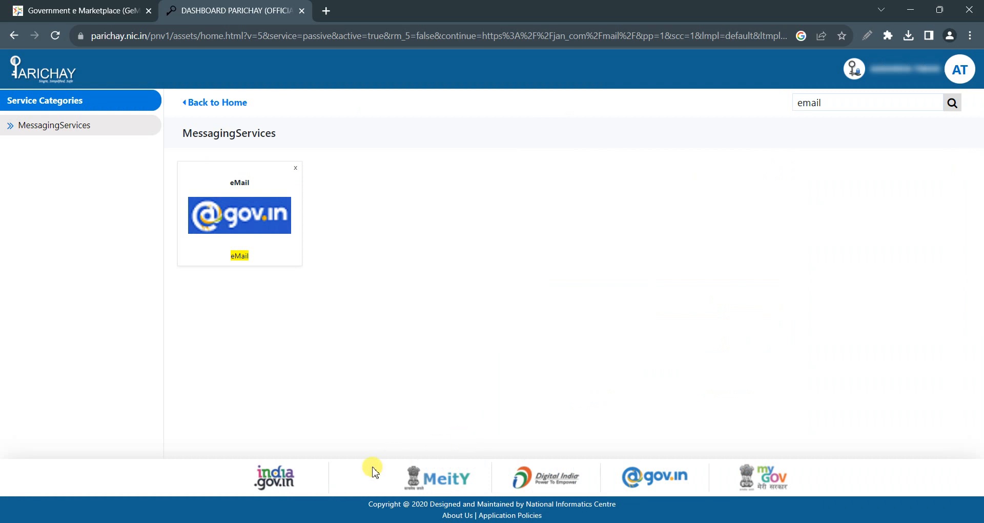
Access the eMail service from the Parichay dashboard and follow the verification link in the GeM invitation email, accepting the external URL.
{"action": "left_click", "coordinate": [258, 259]}
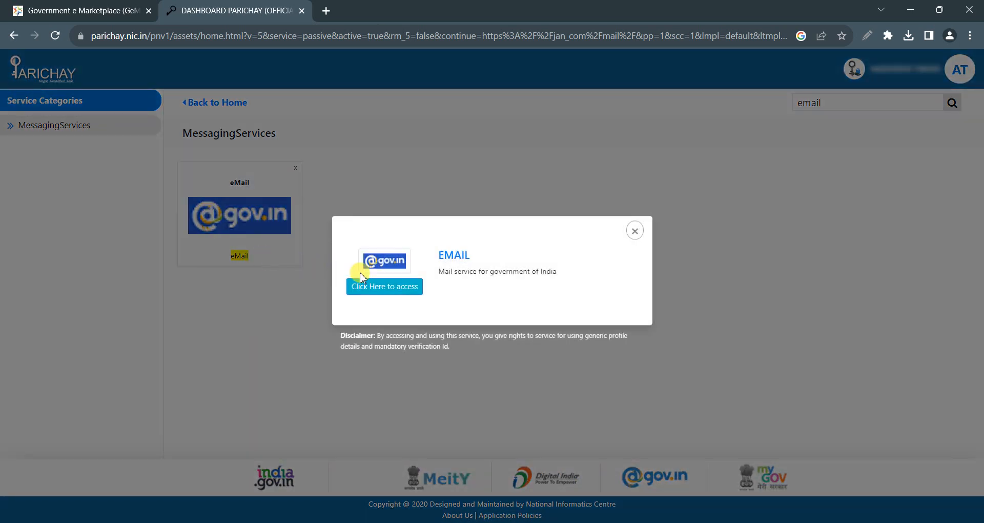
{"action": "left_click", "coordinate": [383, 287]}
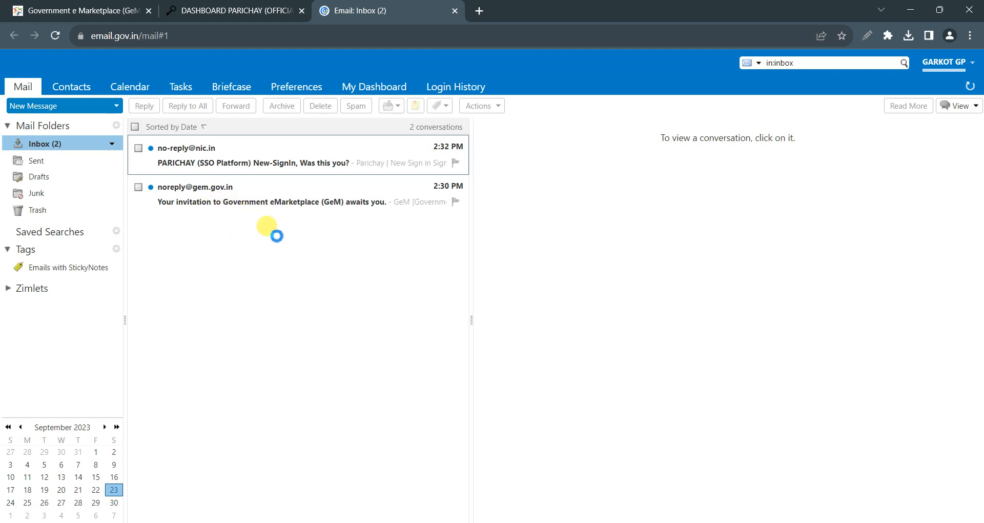
{"action": "left_click", "coordinate": [320, 207]}
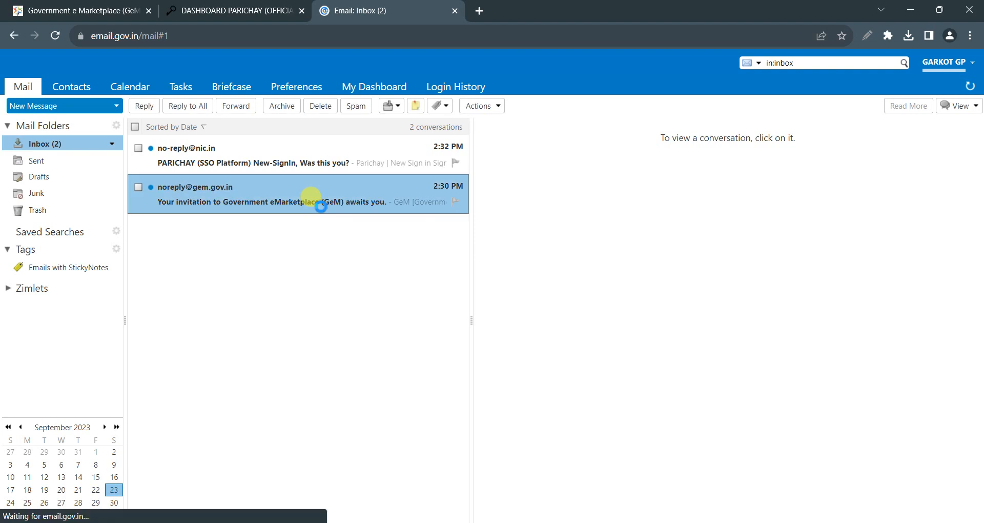
{"action": "left_click", "coordinate": [541, 345]}
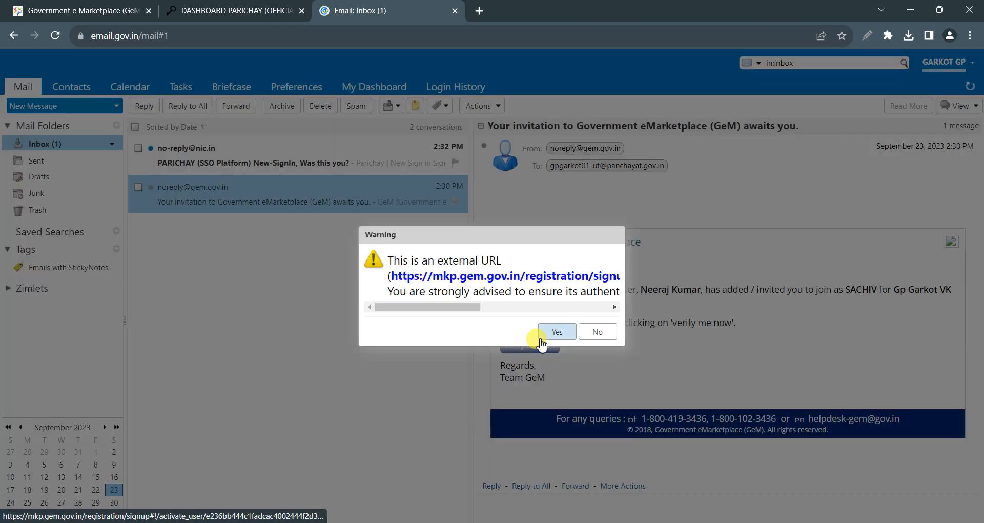
{"action": "left_click", "coordinate": [558, 331]}
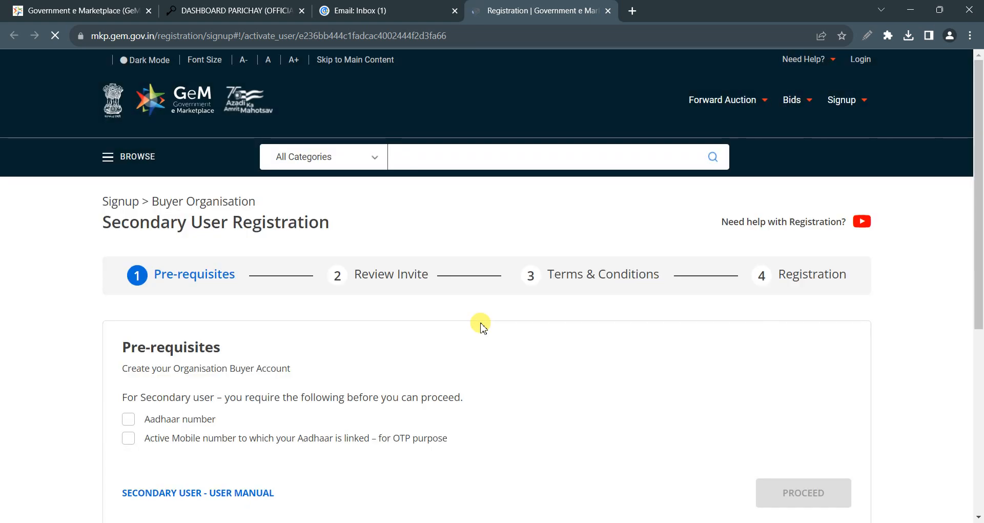
Confirm the Aadhaar number and linked active mobile number prerequisites for the secondary user and proceed.
{"action": "scroll", "coordinate": [328, 308], "scroll_direction": "down", "scroll_amount": 1}
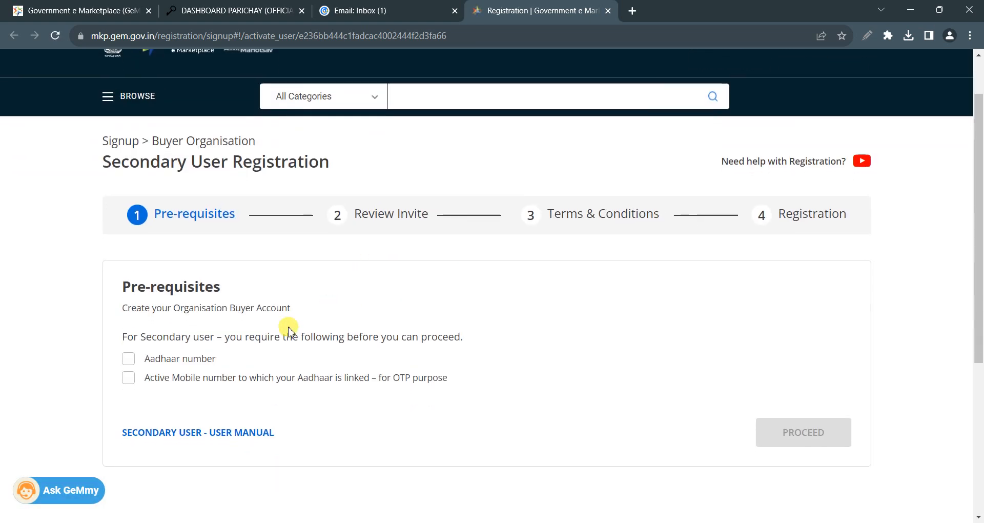
{"action": "left_click", "coordinate": [191, 361]}
{"action": "left_click", "coordinate": [180, 374]}
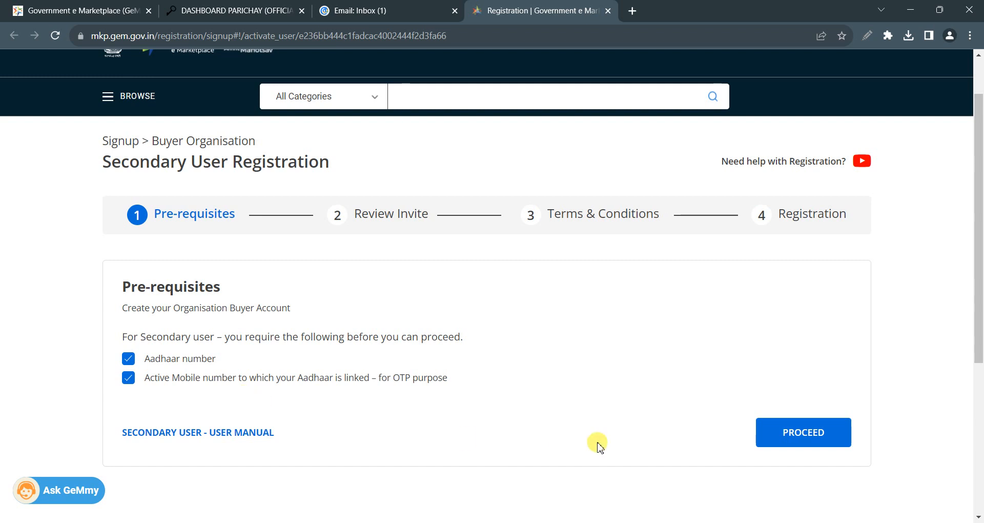
{"action": "left_click", "coordinate": [815, 428]}
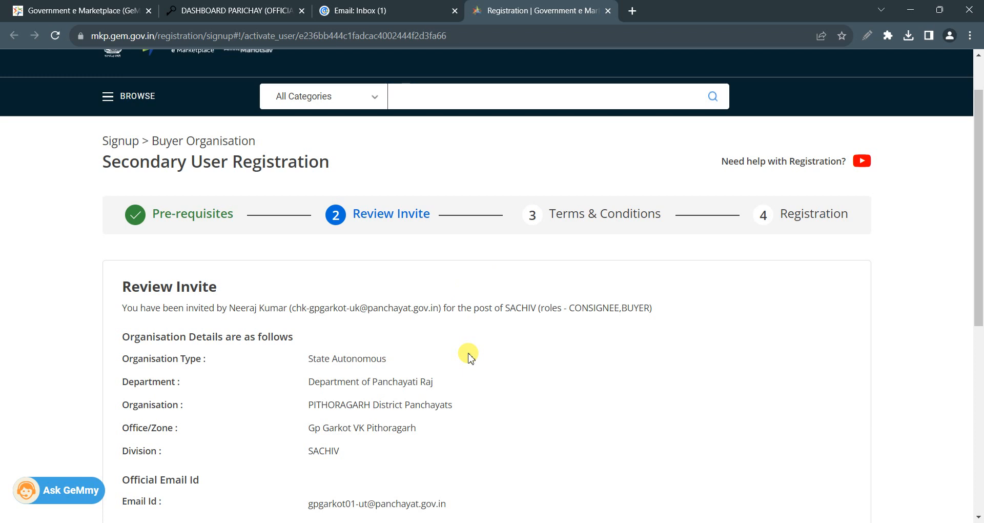
Review the invite's organisation details, proceed, and agree to the GeM Terms & Conditions to reach the registration stage.
{"action": "scroll", "coordinate": [466, 354], "scroll_direction": "down", "scroll_amount": 3}
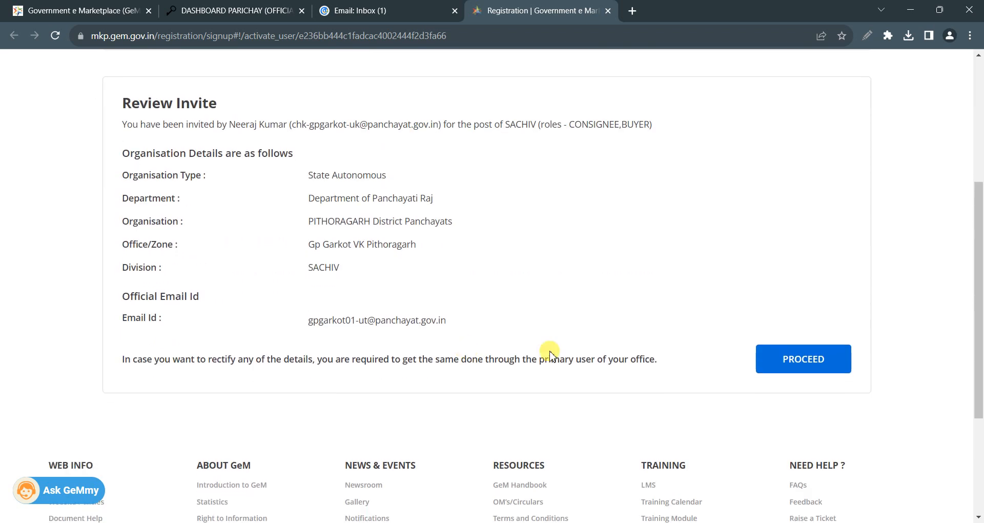
{"action": "left_click", "coordinate": [801, 375]}
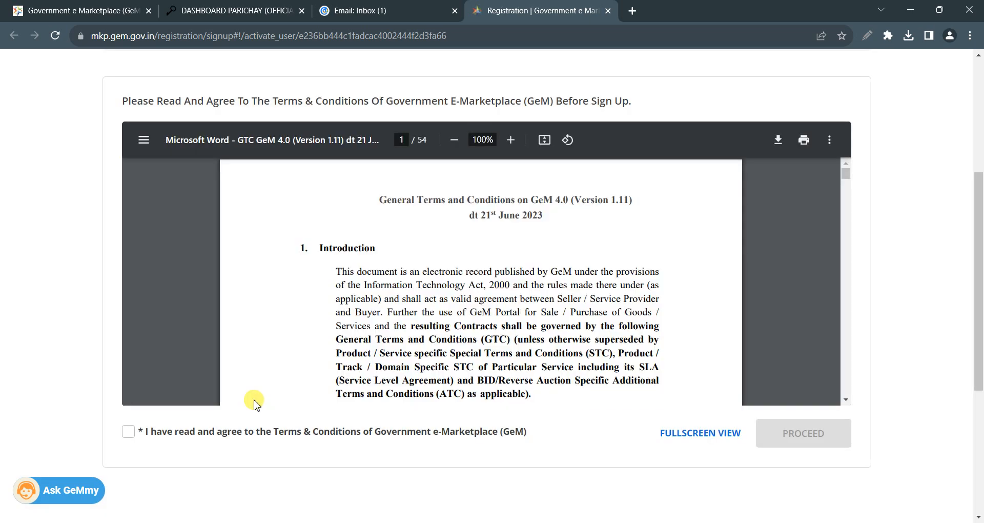
{"action": "left_click", "coordinate": [129, 430]}
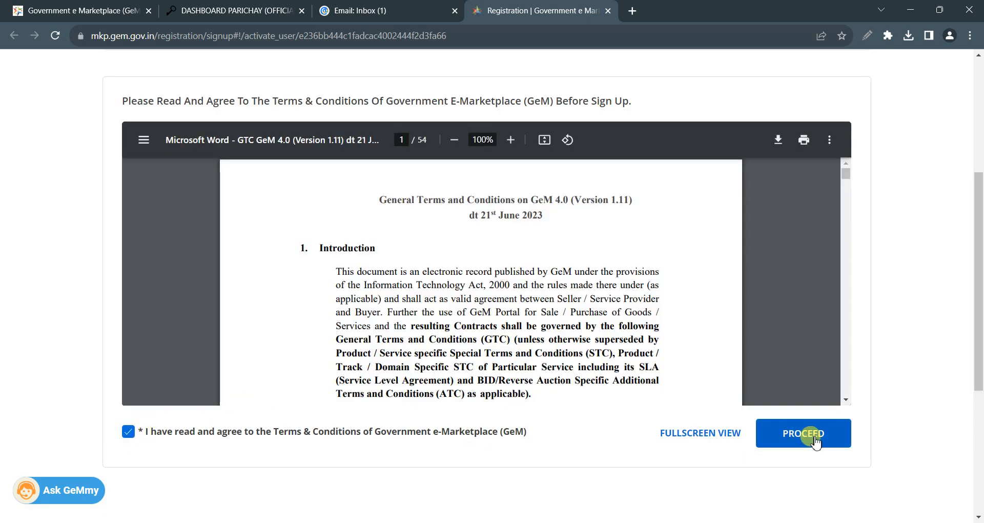
{"action": "left_click", "coordinate": [809, 433]}
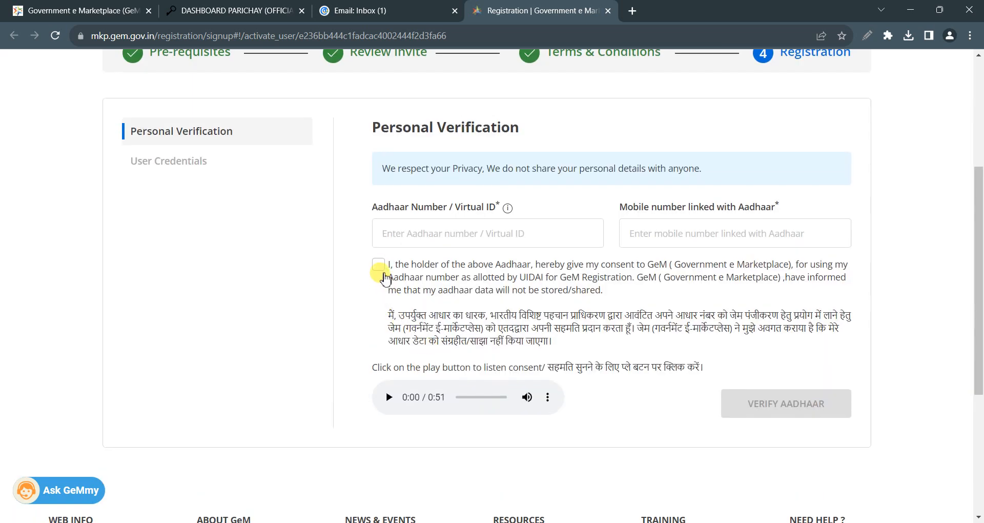
Give the Aadhaar consent, enter the Aadhaar number and linked mobile number, and verify them with the OTP.
{"action": "left_click", "coordinate": [381, 265]}
{"action": "left_click", "coordinate": [473, 229]}
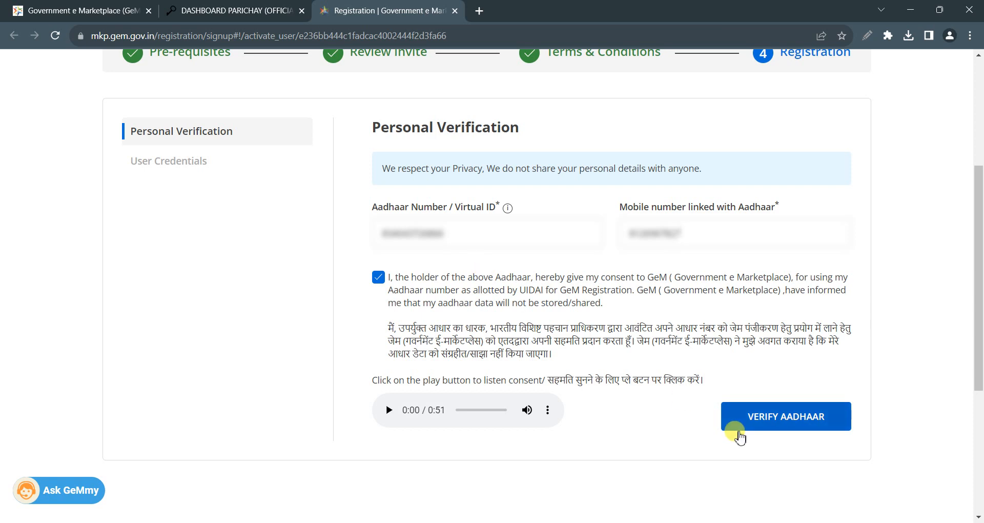
{"action": "left_click", "coordinate": [780, 423]}
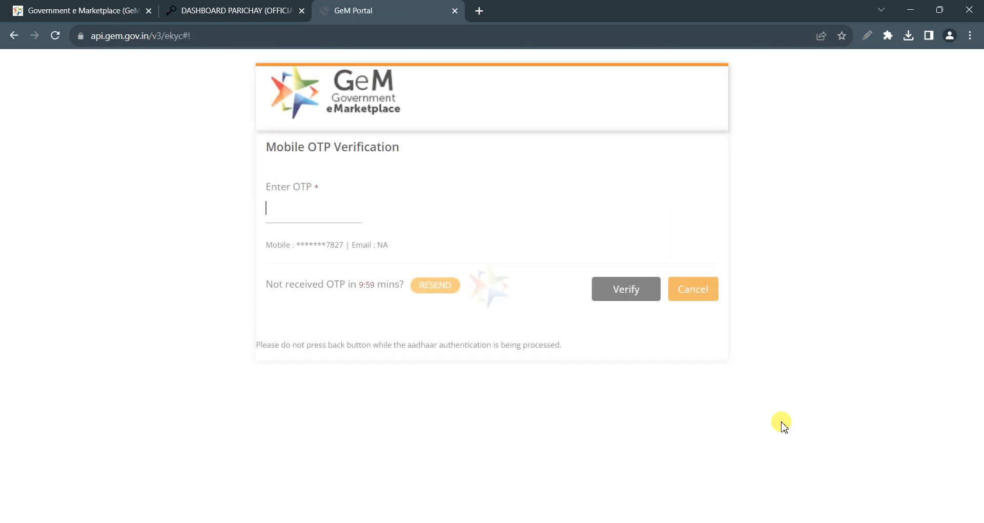
{"action": "left_click", "coordinate": [343, 217]}
{"action": "left_click", "coordinate": [437, 198]}
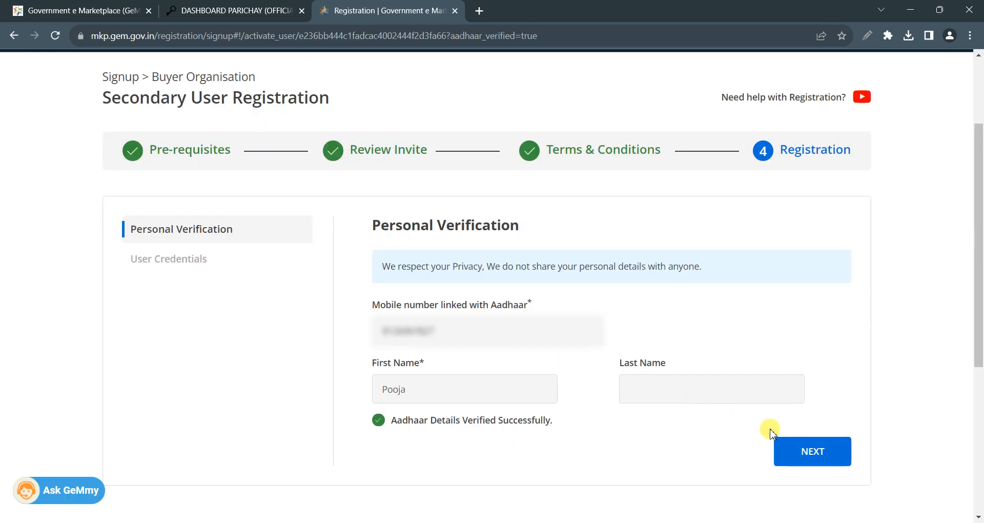
Continue to the user credentials, enter and confirm the account password, and create the secondary user account.
{"action": "left_click", "coordinate": [806, 450]}
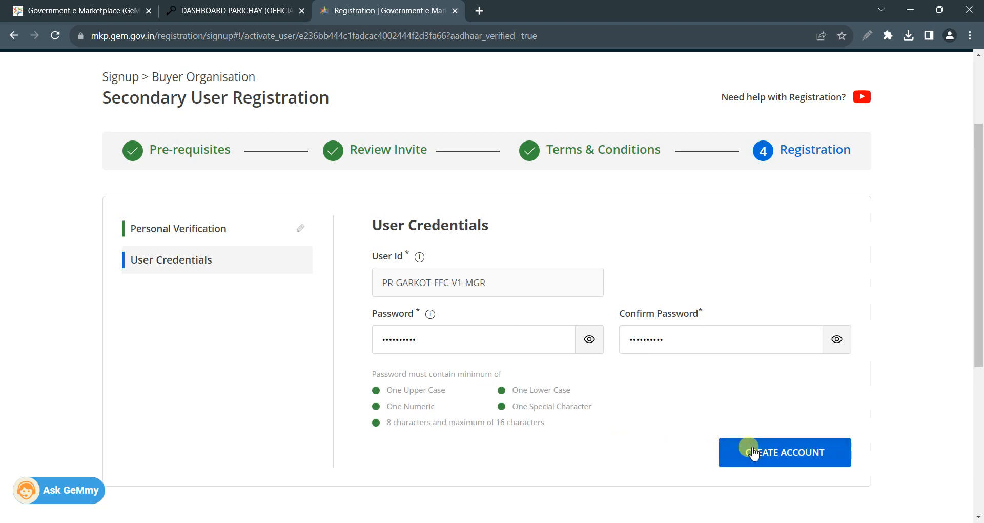
{"action": "left_click", "coordinate": [752, 452]}
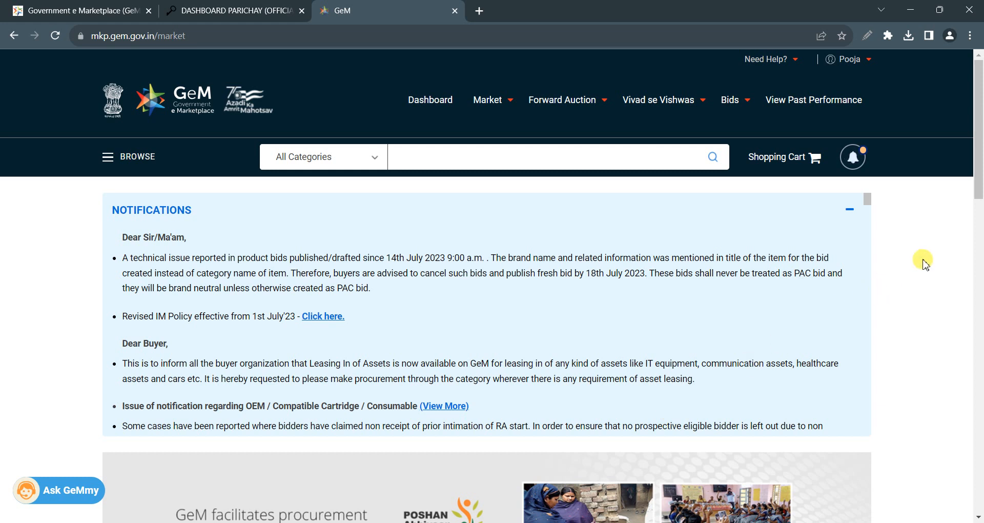
Open the secondary user's account profile and go through the personal information form down to the GST and office contact fields.
{"action": "left_click", "coordinate": [865, 67]}
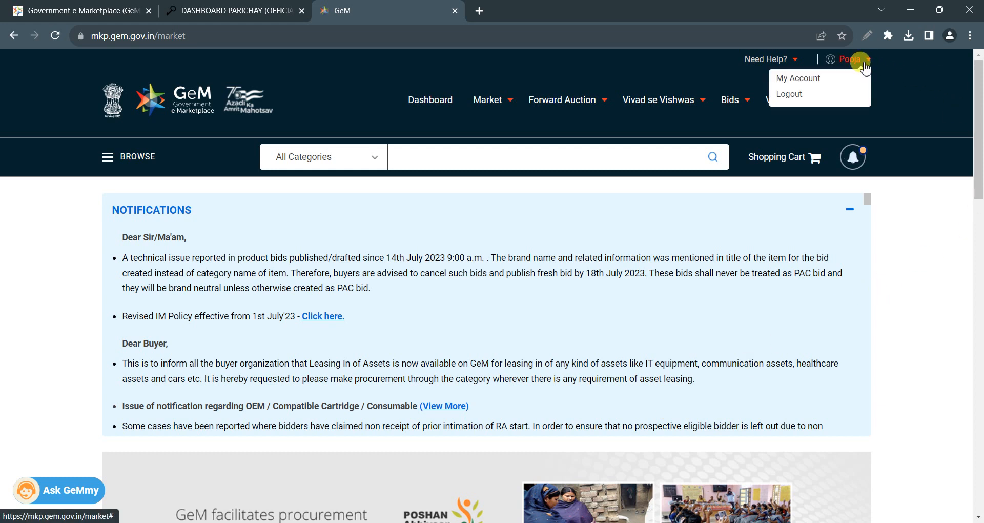
{"action": "left_click", "coordinate": [815, 82]}
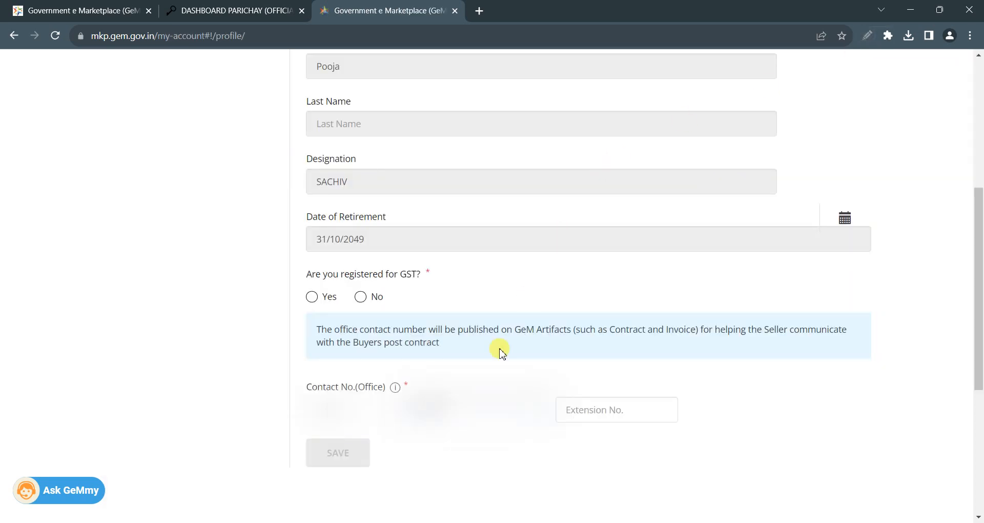
{"action": "scroll", "coordinate": [477, 432], "scroll_direction": "down", "scroll_amount": 2}
{"action": "scroll", "coordinate": [477, 432], "scroll_direction": "up", "scroll_amount": 3}
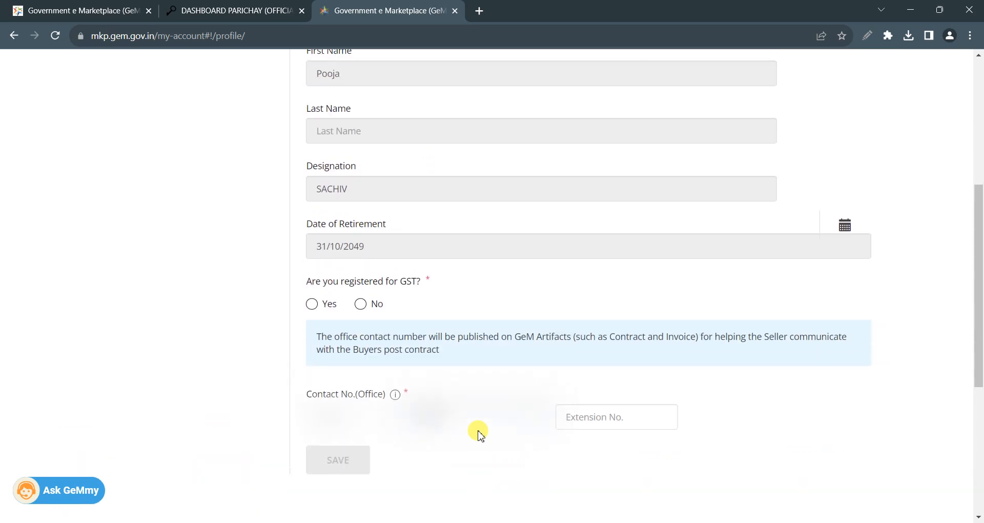
{"action": "scroll", "coordinate": [478, 432], "scroll_direction": "down", "scroll_amount": 1}
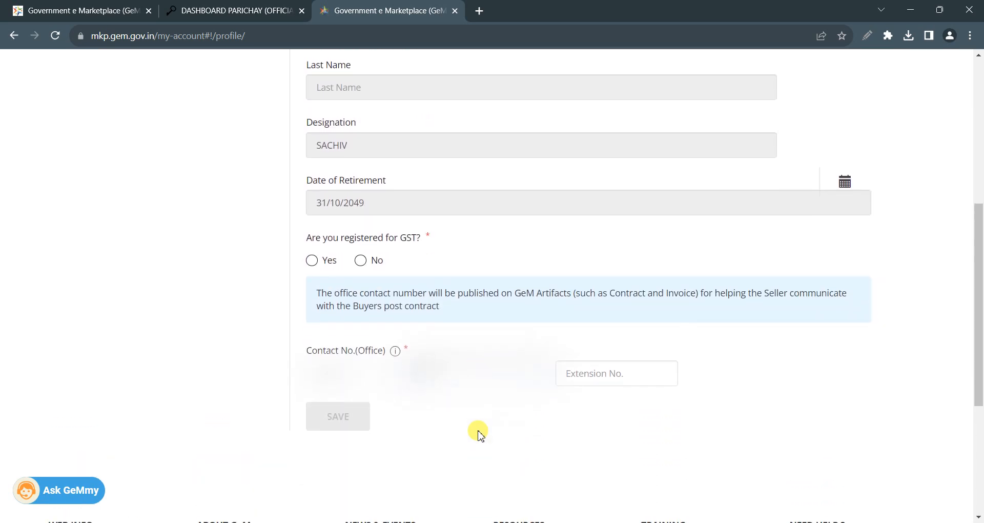
Mark the user as not registered for GST, accept the non-liability declaration, save the personal information and proceed to the dashboard.
{"action": "left_click", "coordinate": [361, 259]}
{"action": "left_click", "coordinate": [361, 259]}
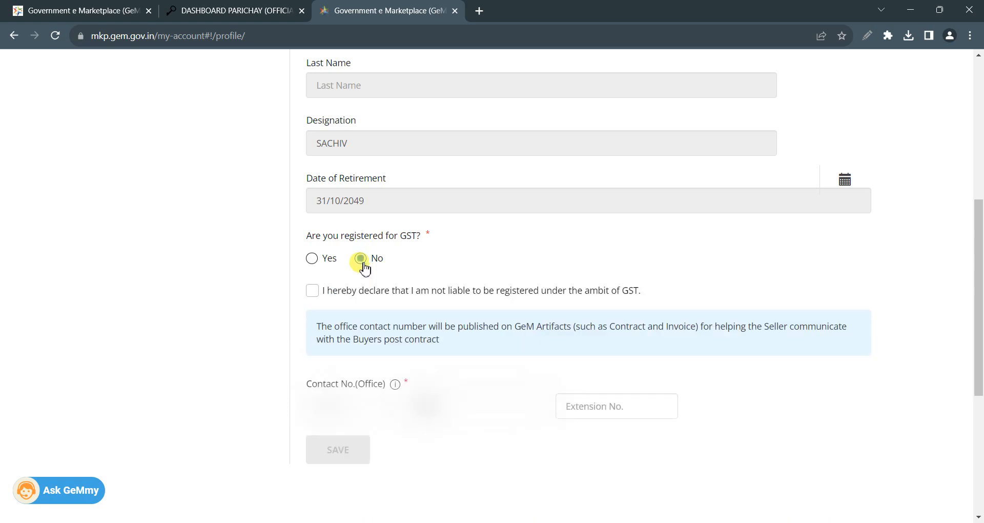
{"action": "left_click", "coordinate": [323, 291]}
{"action": "scroll", "coordinate": [403, 293], "scroll_direction": "down", "scroll_amount": 1}
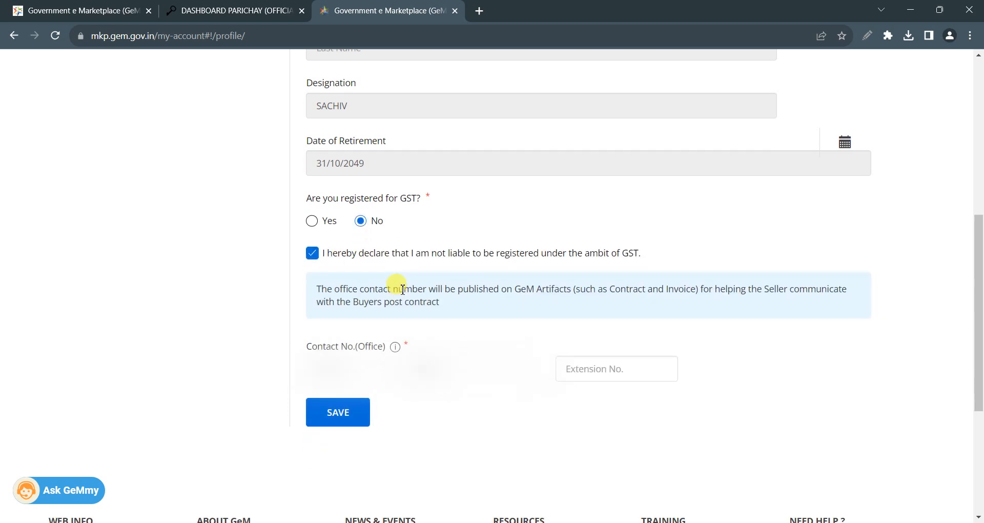
{"action": "left_click", "coordinate": [340, 411]}
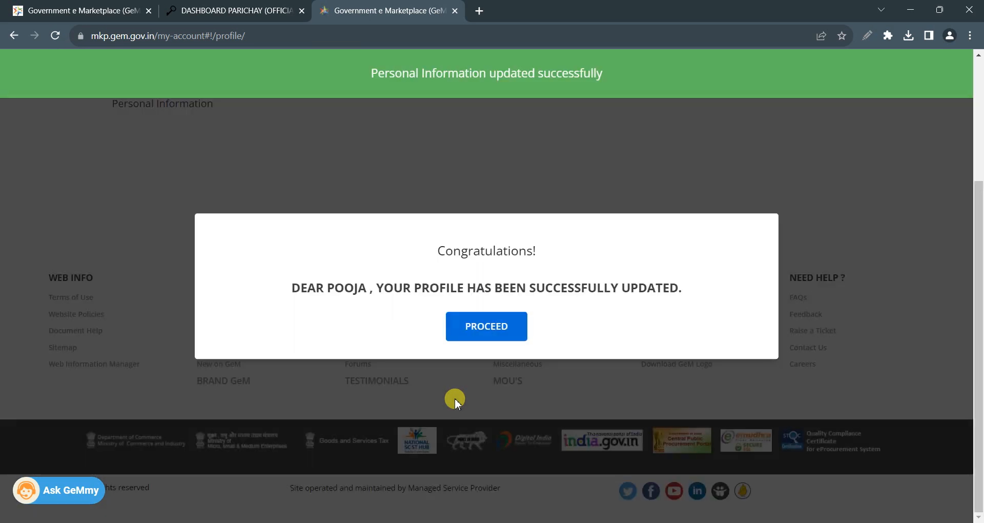
{"action": "left_click", "coordinate": [492, 334]}
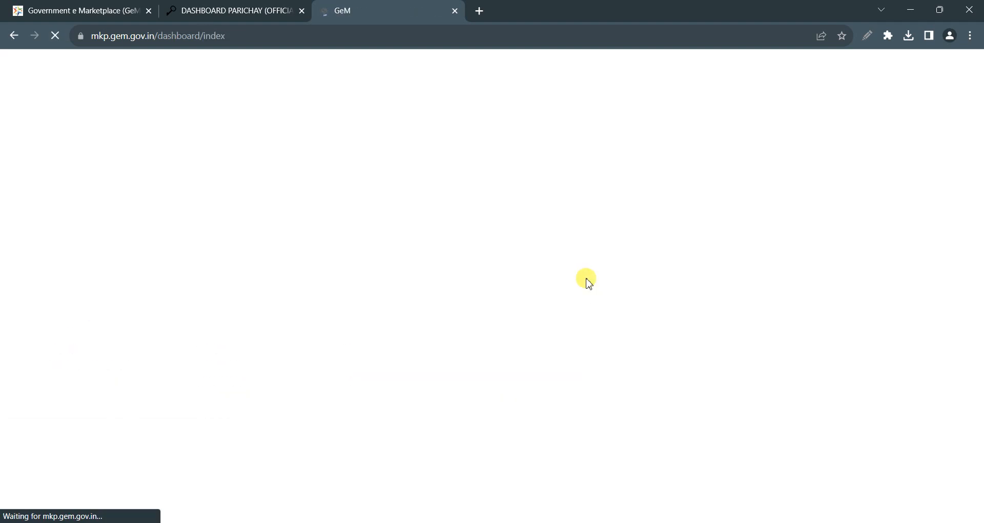